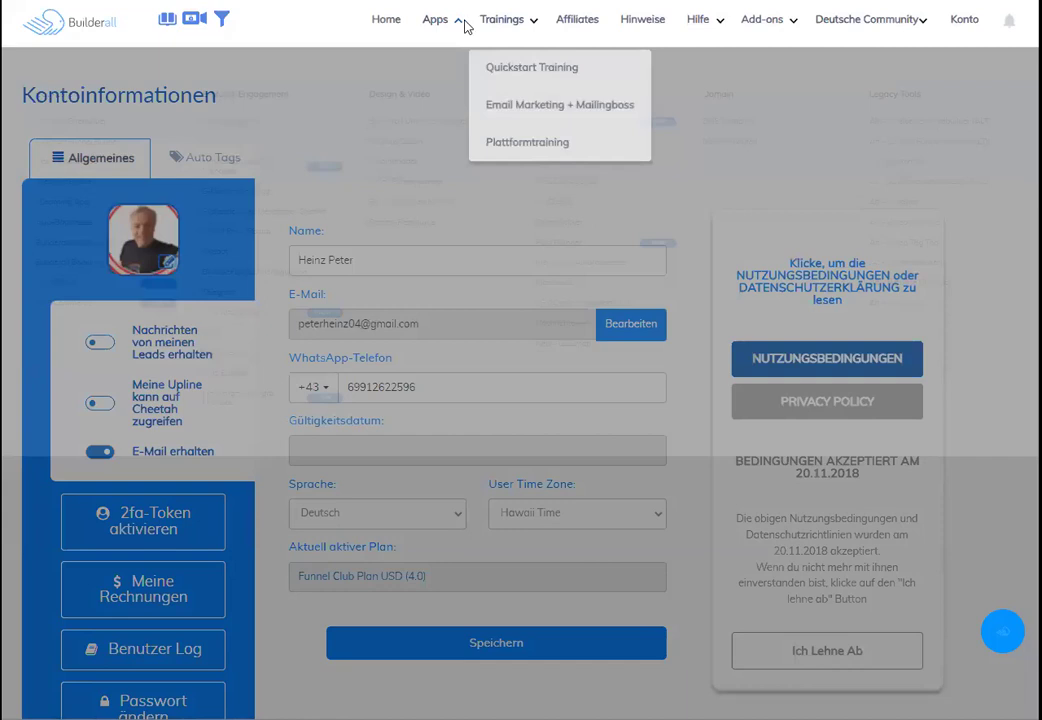
Look over the connected Facebook pages and Instagram accounts on the Messenger ChatBot dashboard
mouse_move(461, 23)
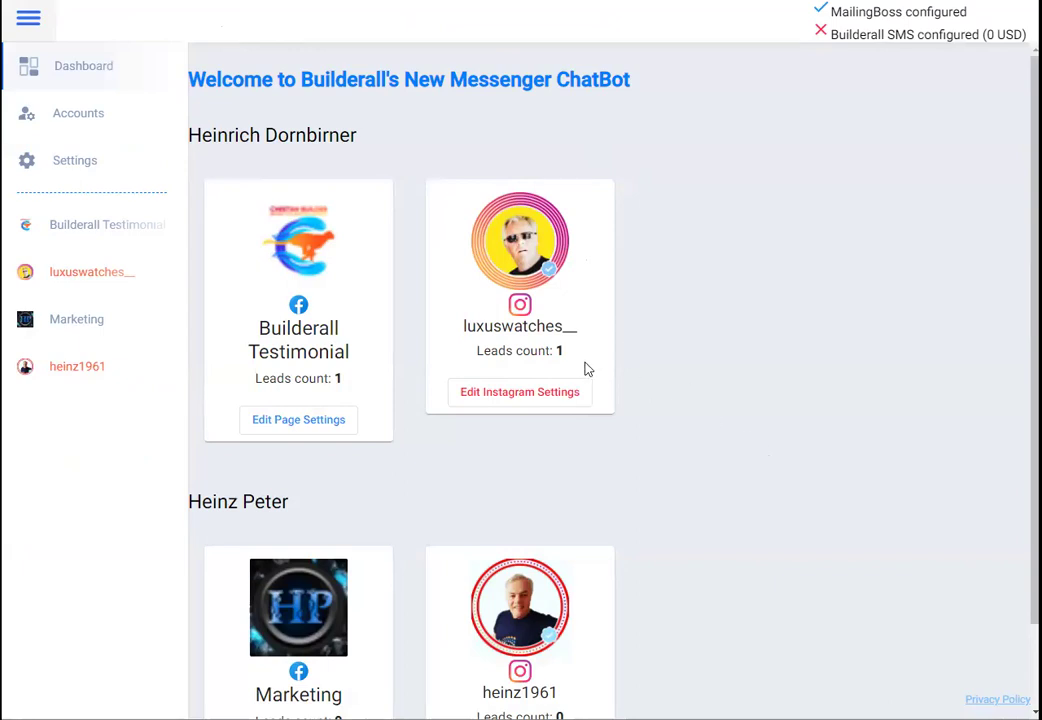
scroll(519, 604, "down", 2)
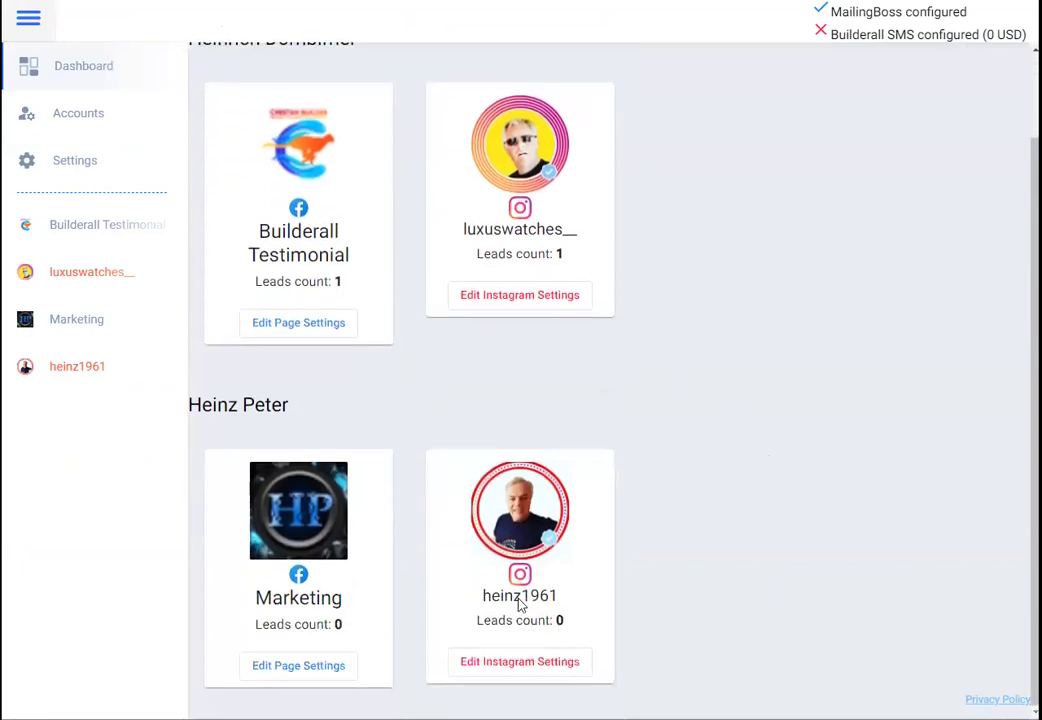
scroll(519, 604, "up", 2)
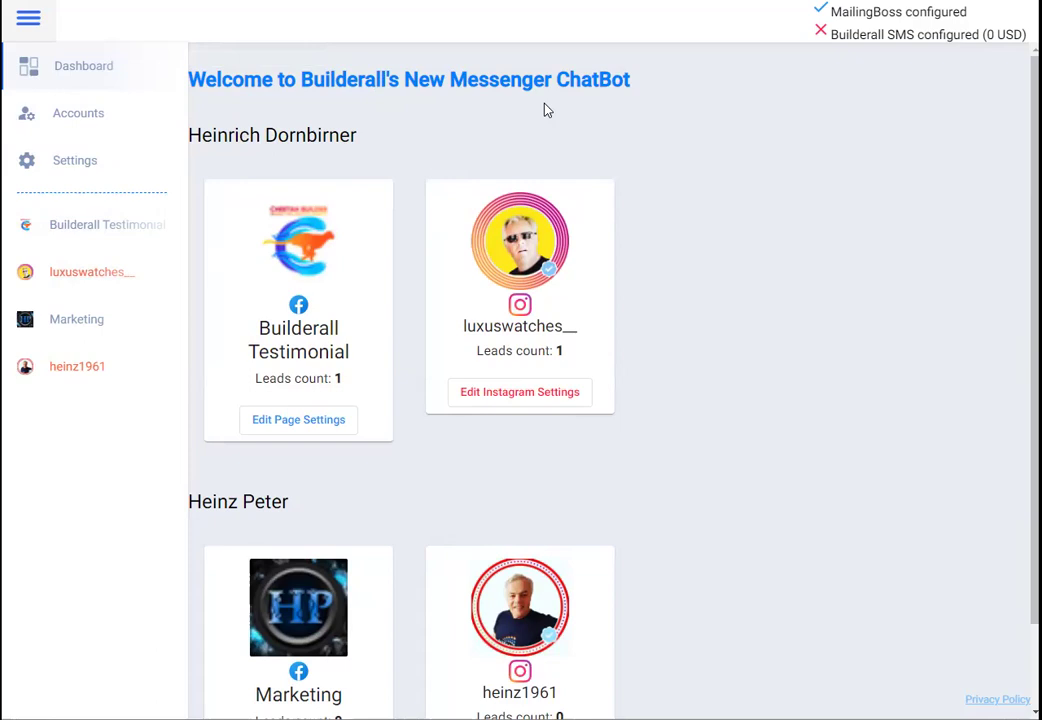
Try adding another account on the Accounts page by continuing with Facebook, and close the Facebook sign-in window
left_click(86, 116)
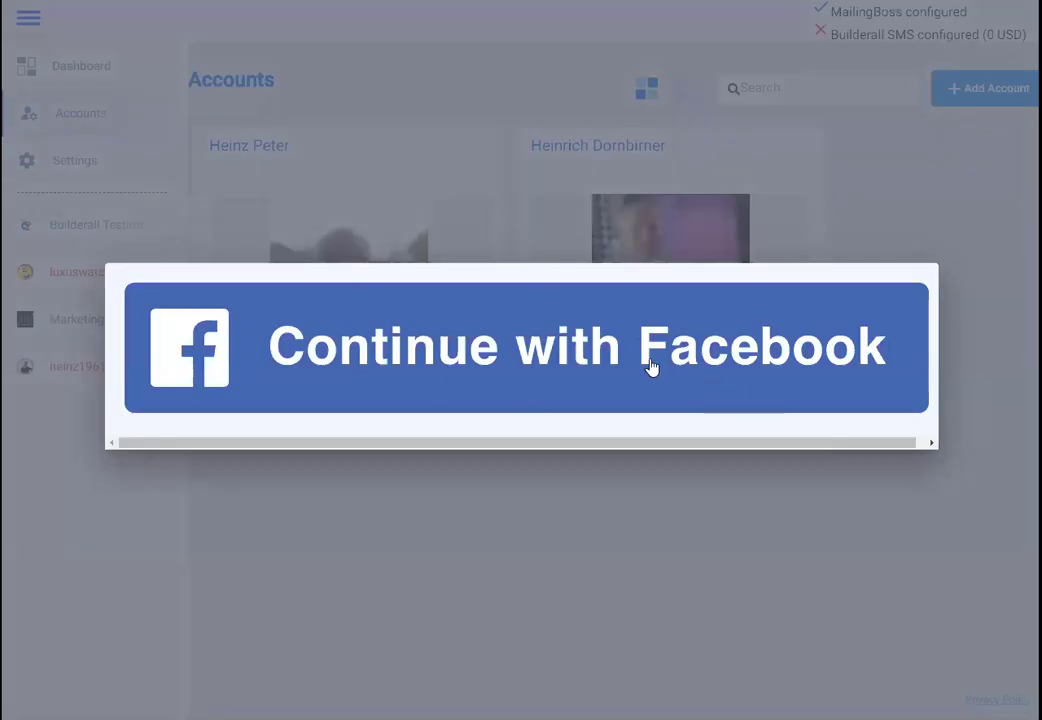
left_click(583, 367)
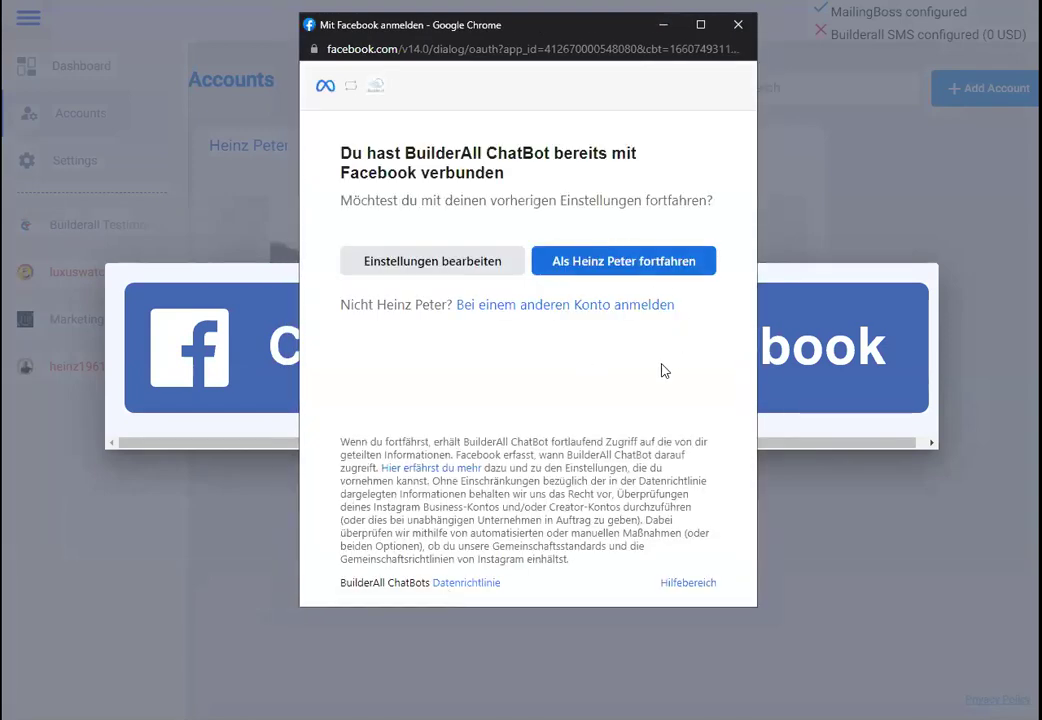
left_click(738, 28)
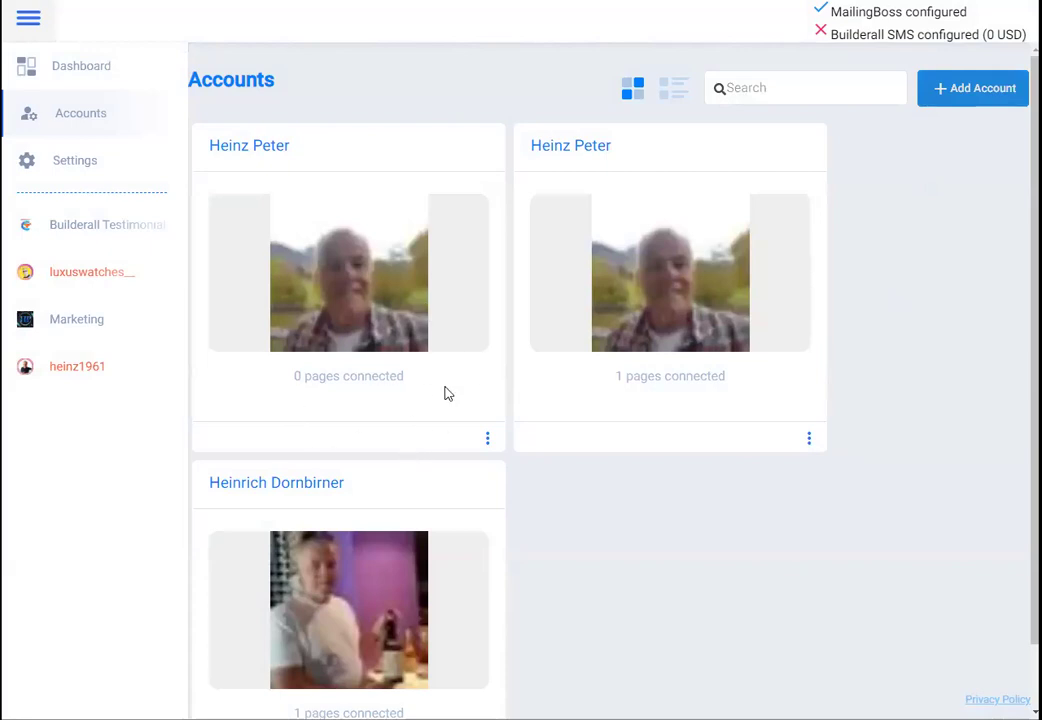
Unlink the duplicate account that has 0 pages connected
left_click(489, 439)
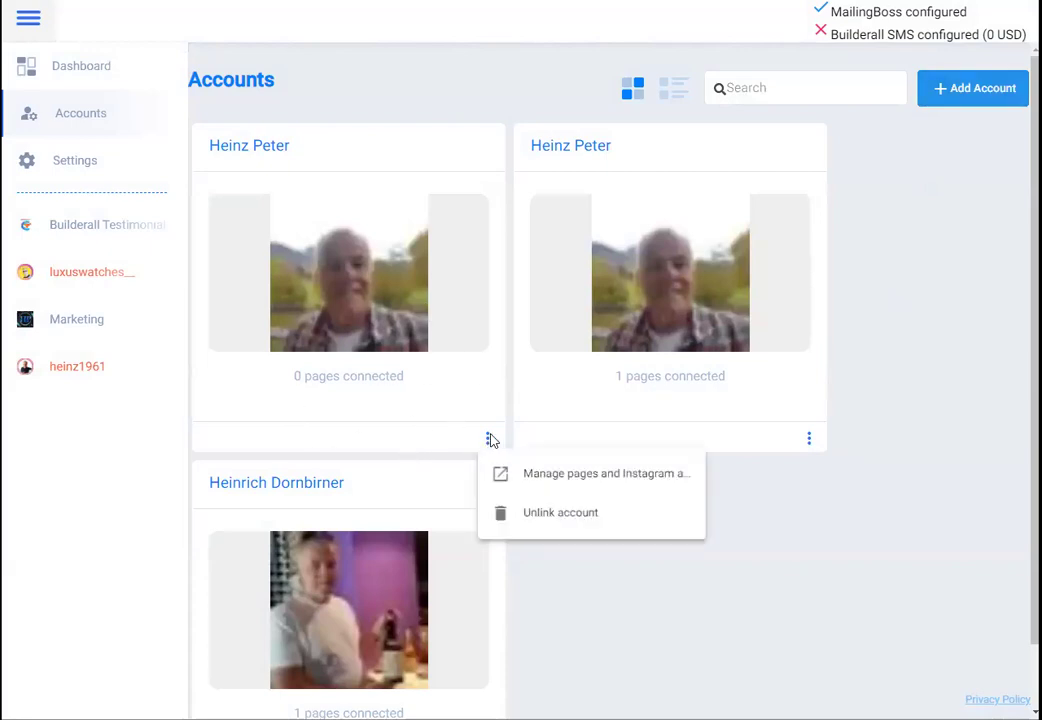
left_click(546, 520)
left_click(286, 437)
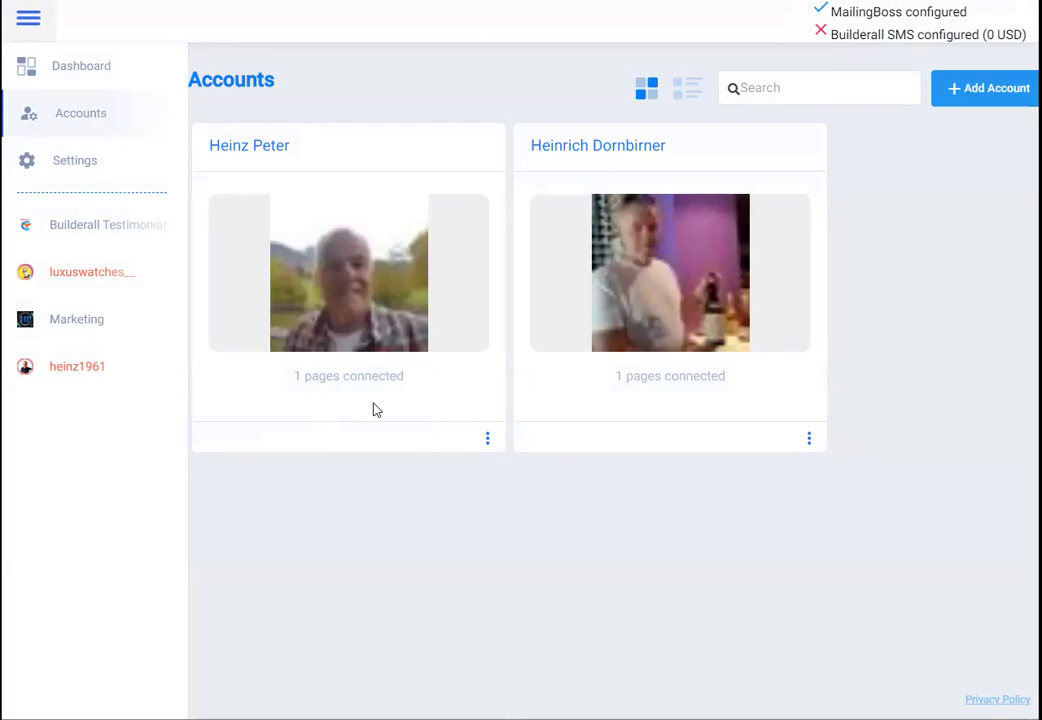
View the Facebook page and Instagram account linked to the first account, and close the overview
left_click(489, 440)
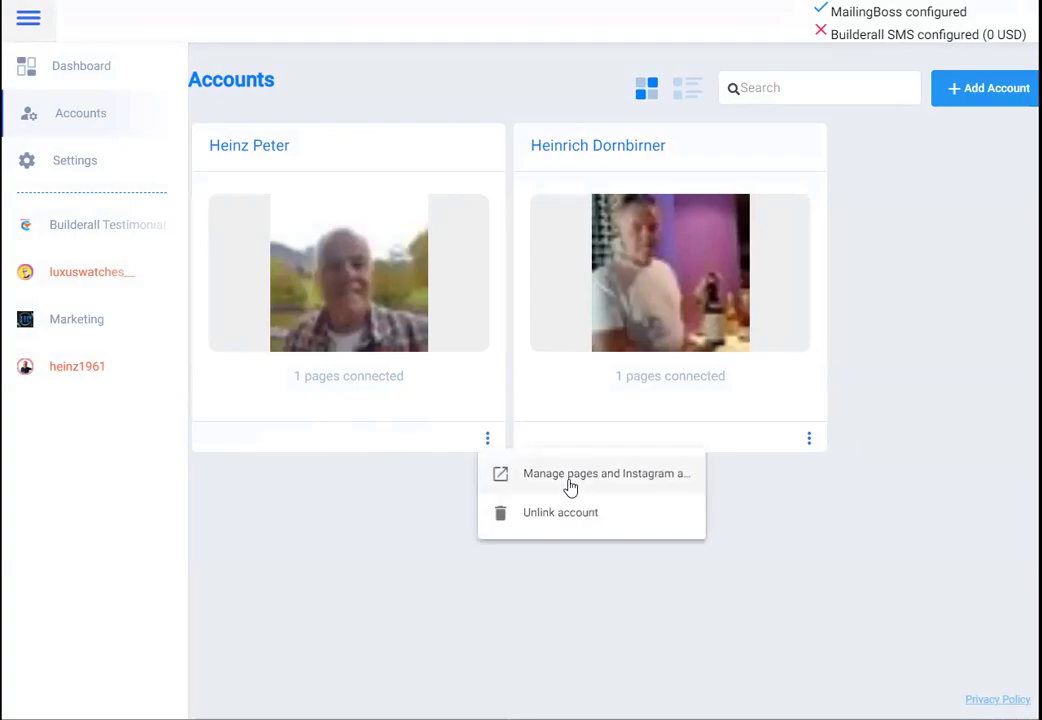
left_click(570, 482)
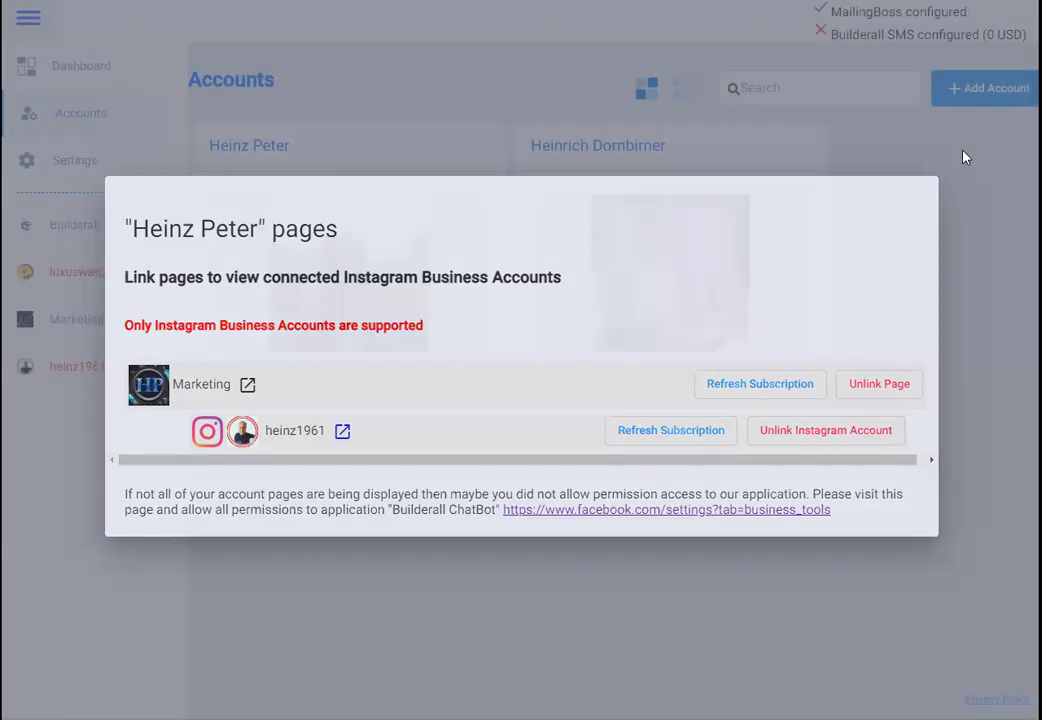
left_click(965, 157)
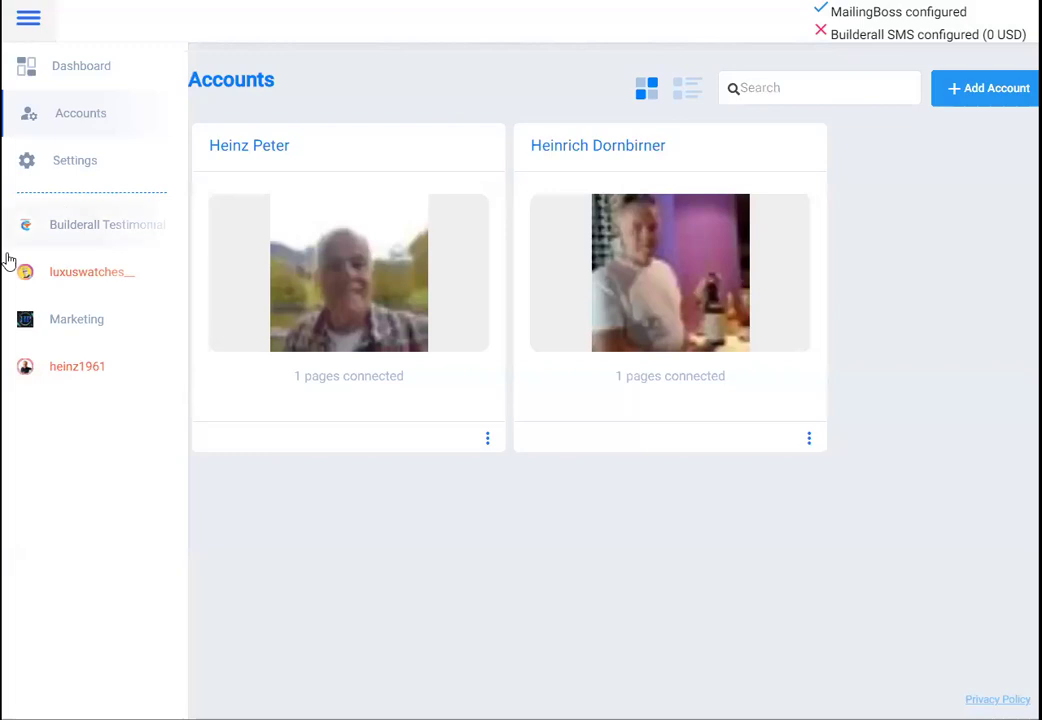
Review the report settings, including the recipient e-mail field and the available reports intervals
left_click(67, 163)
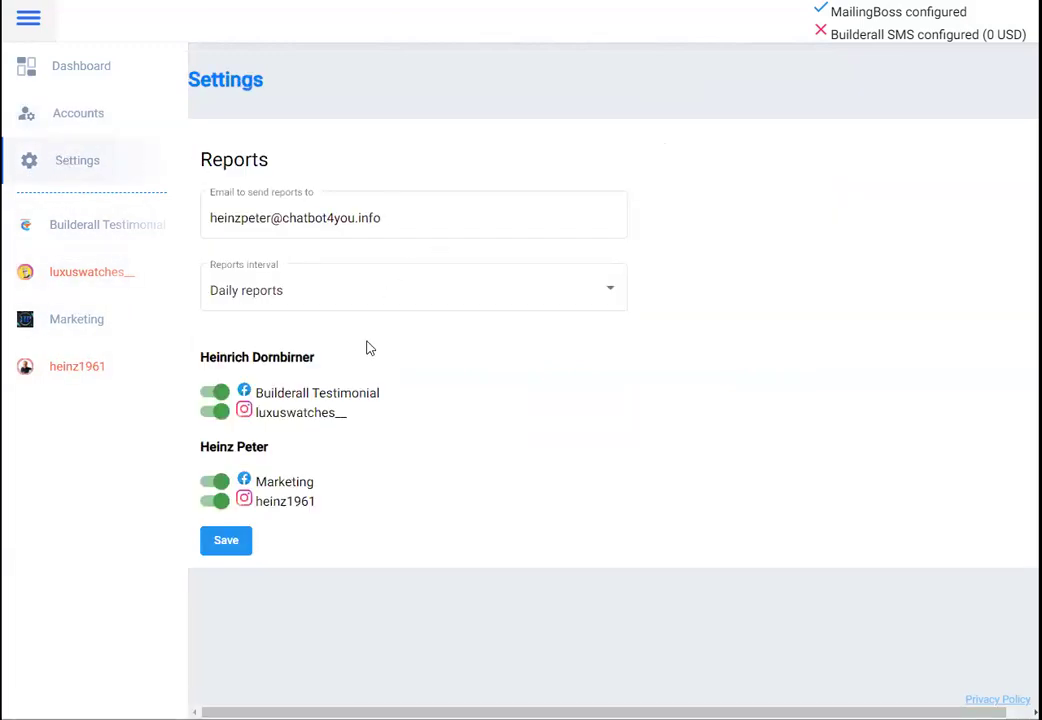
left_click(375, 218)
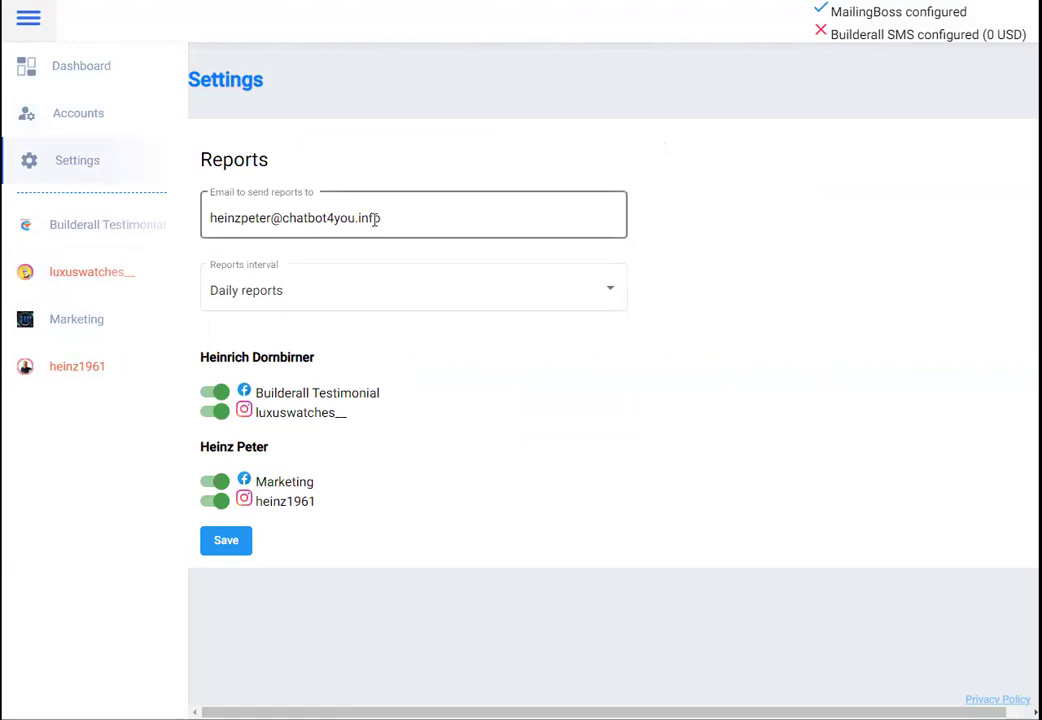
left_click(606, 296)
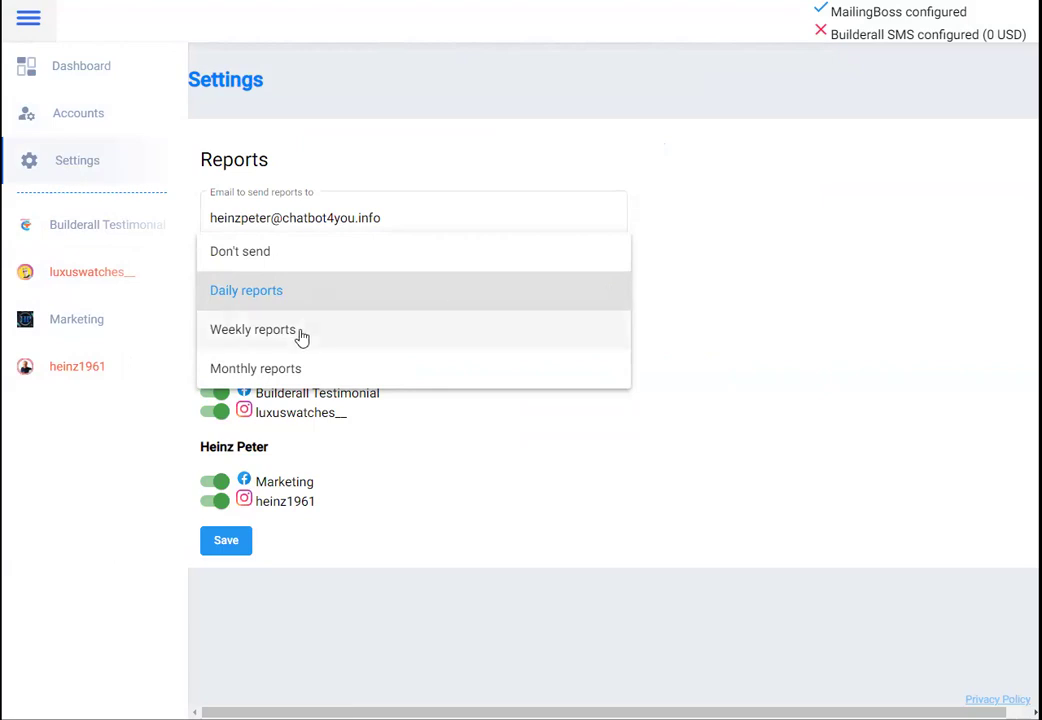
left_click(451, 437)
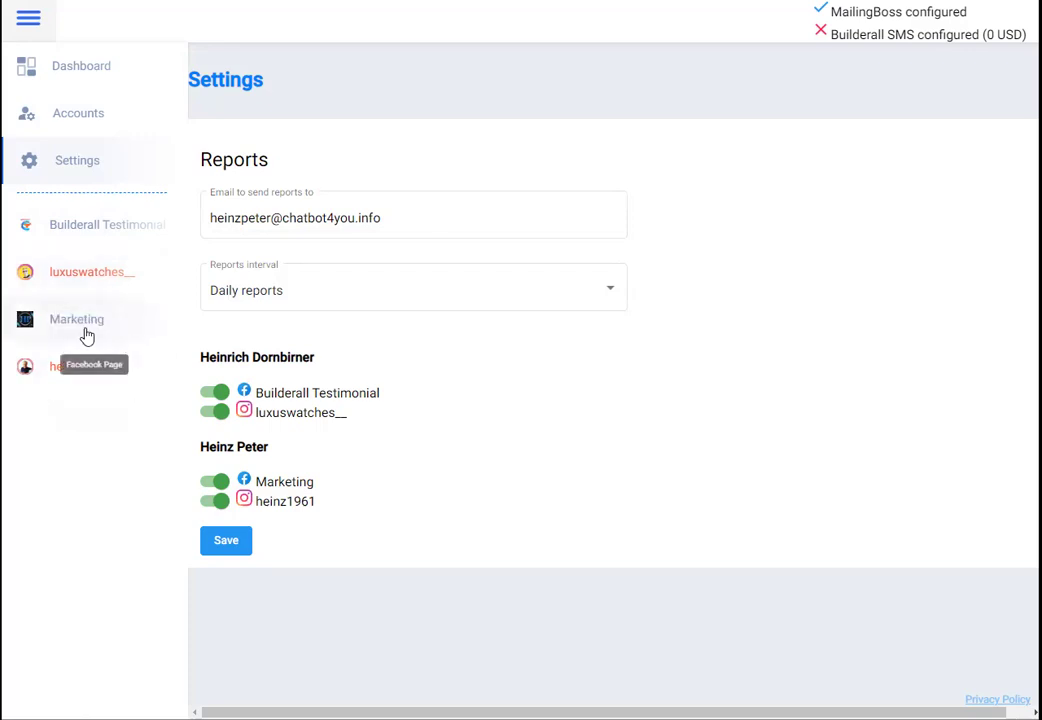
View the Builderall Testimonial page's Ebook flow in the flow editor and return to the page options
left_click(86, 227)
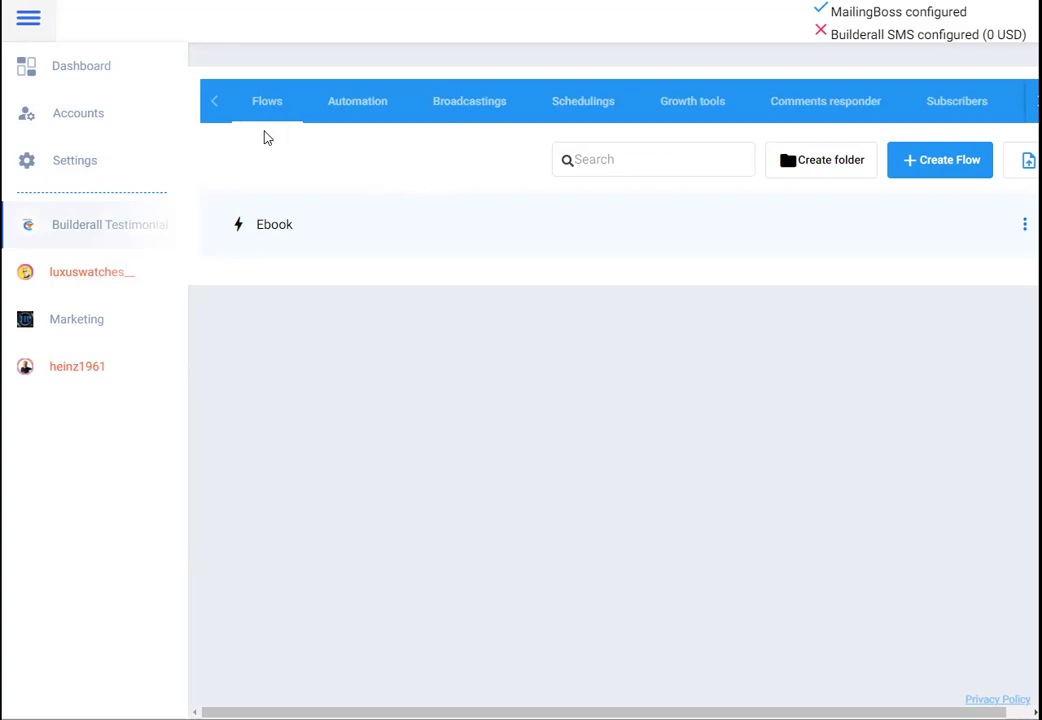
left_click(291, 229)
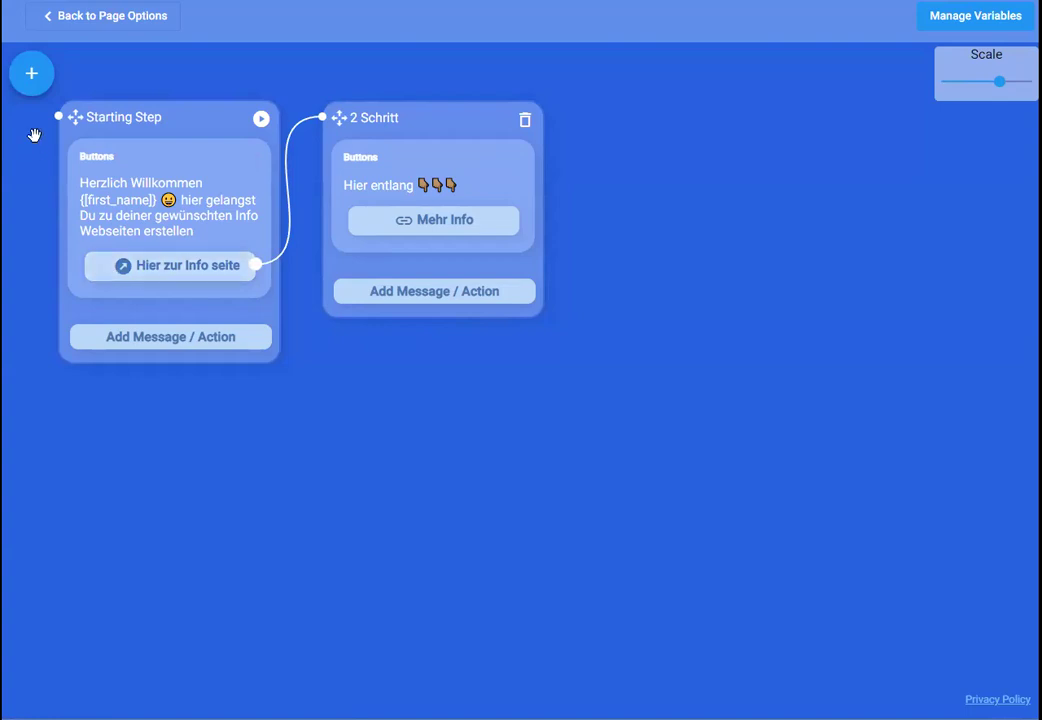
left_click(57, 27)
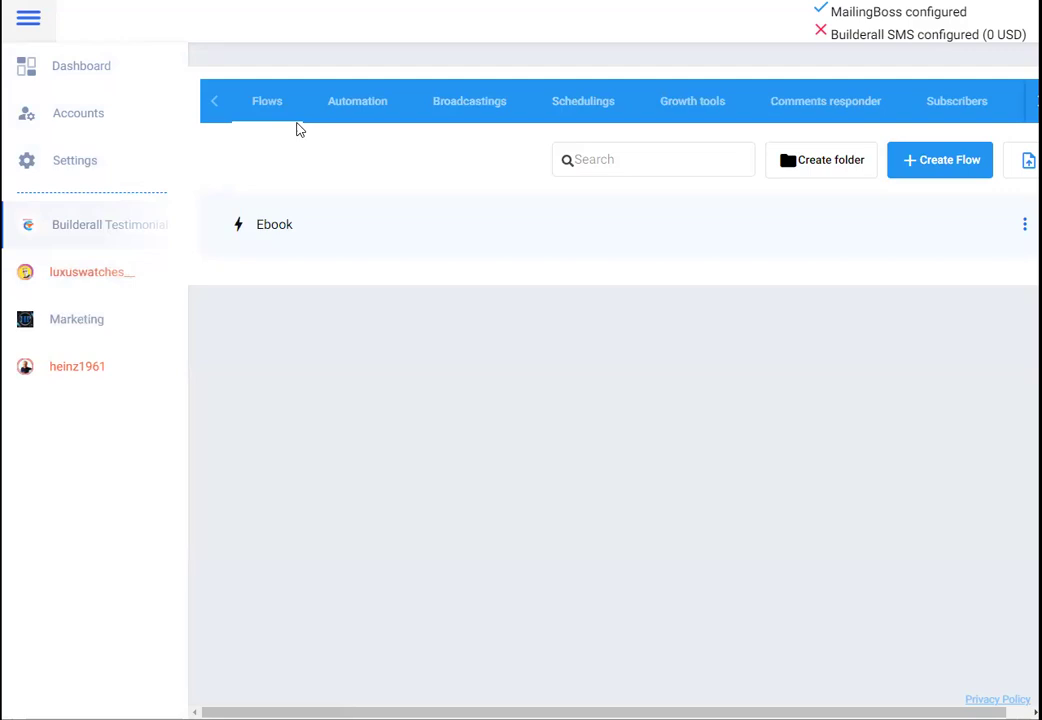
Review the page's automation settings for Messenger reply rules, the Get Started button and conversation starters
left_click(357, 108)
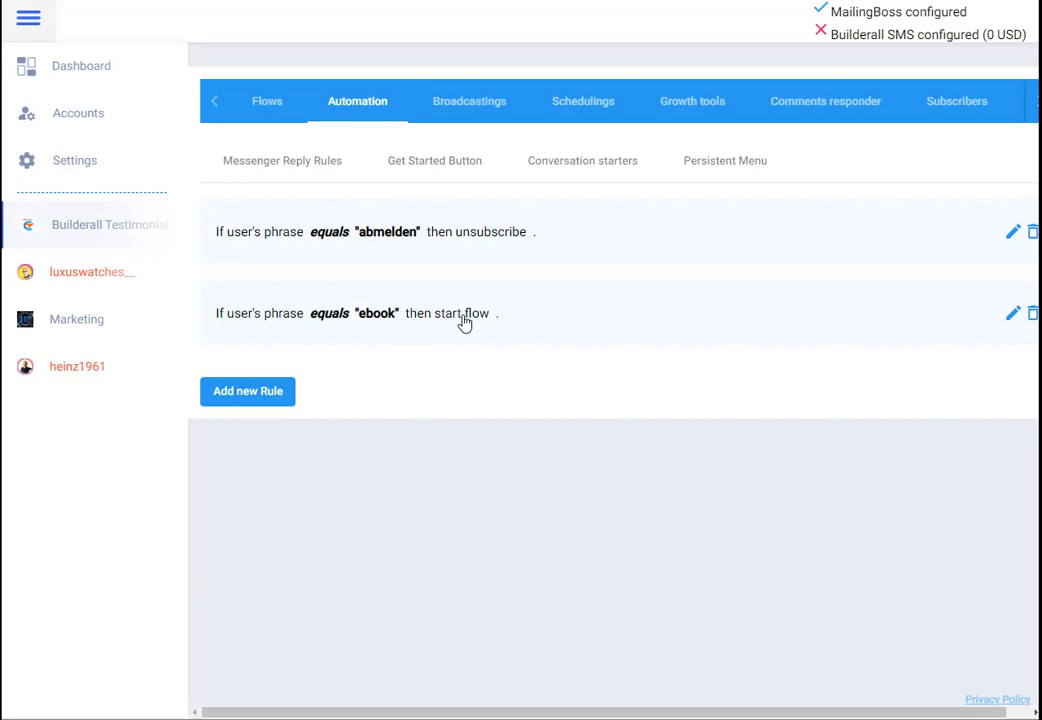
left_click(421, 169)
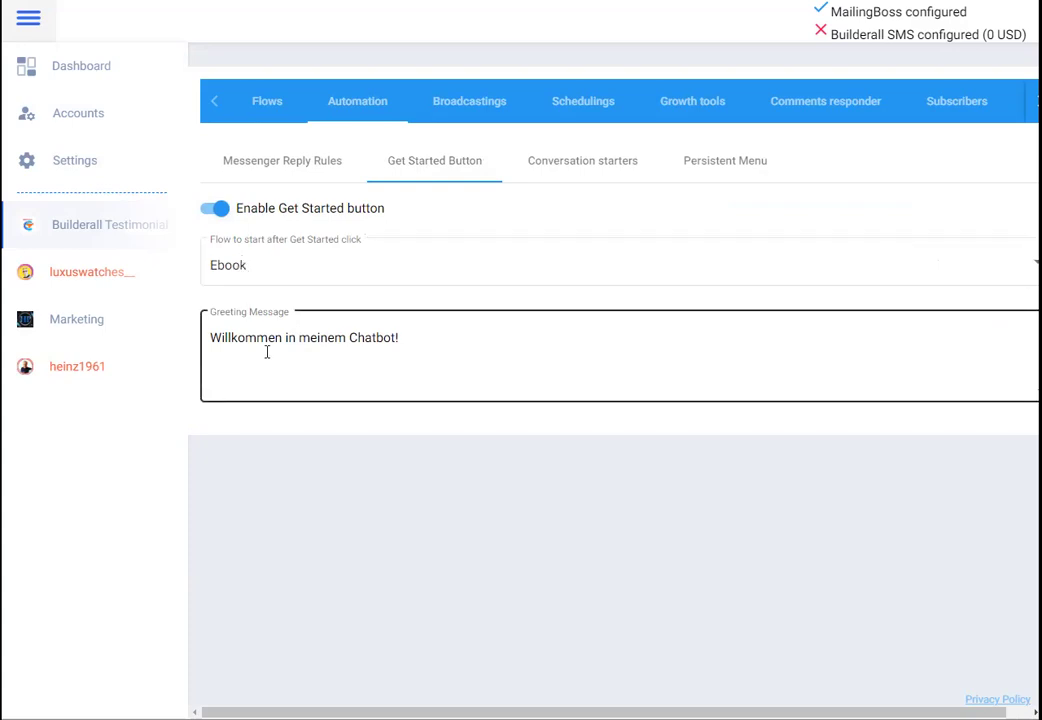
left_click(574, 169)
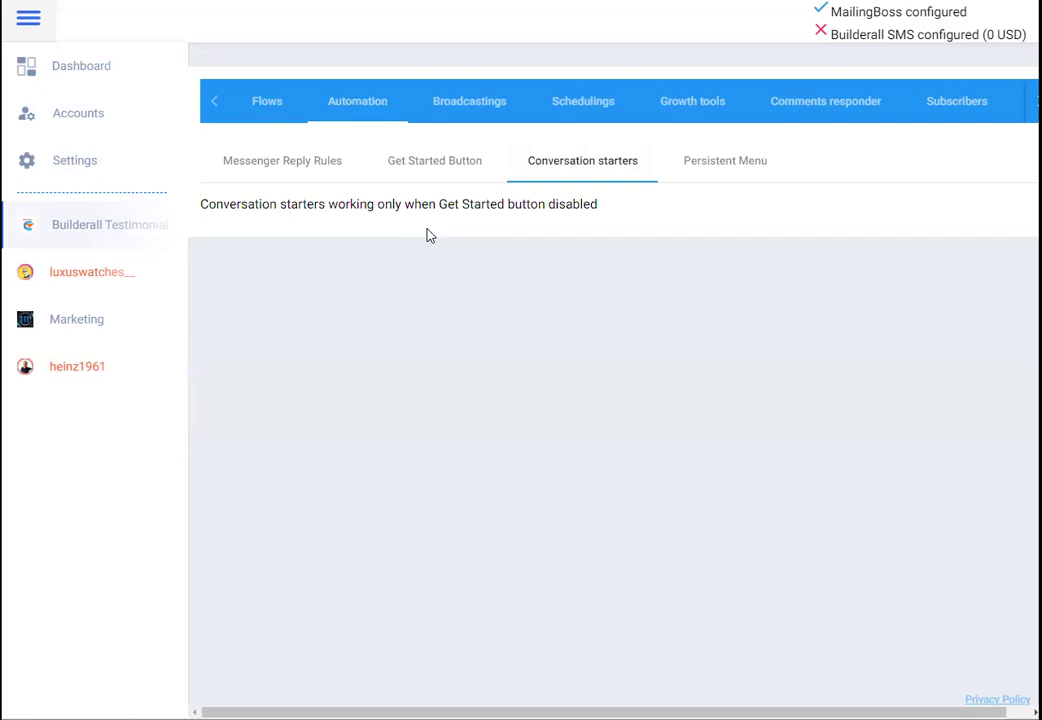
Disable the Get Started button and examine a new conversation starter's label and flow options without saving it
left_click(437, 170)
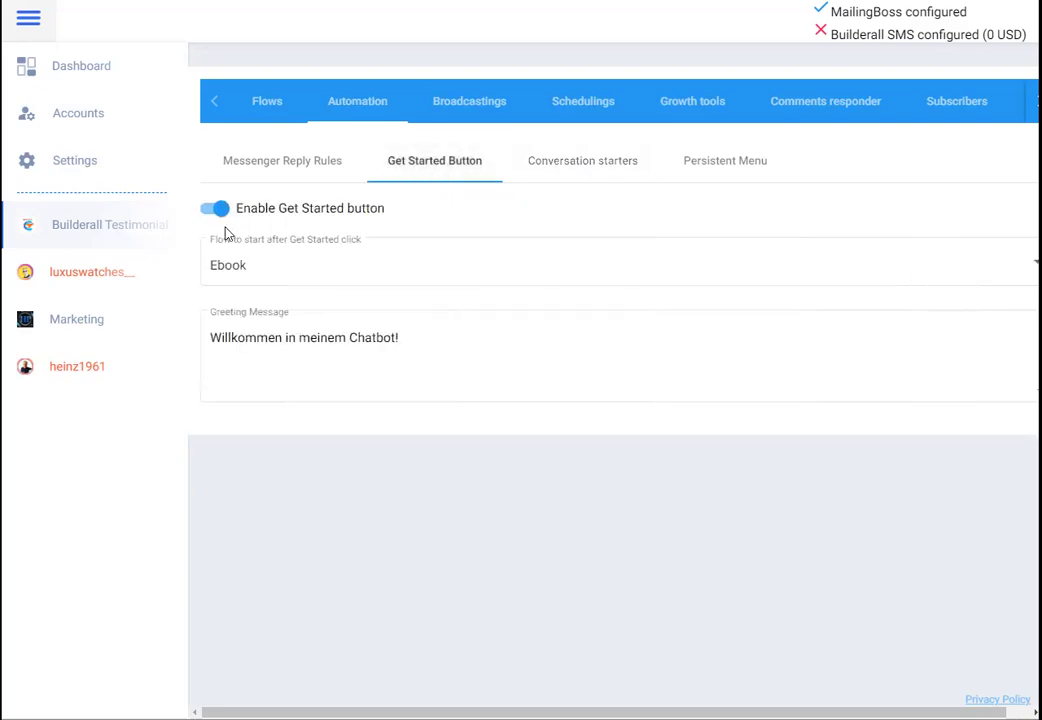
left_click(212, 214)
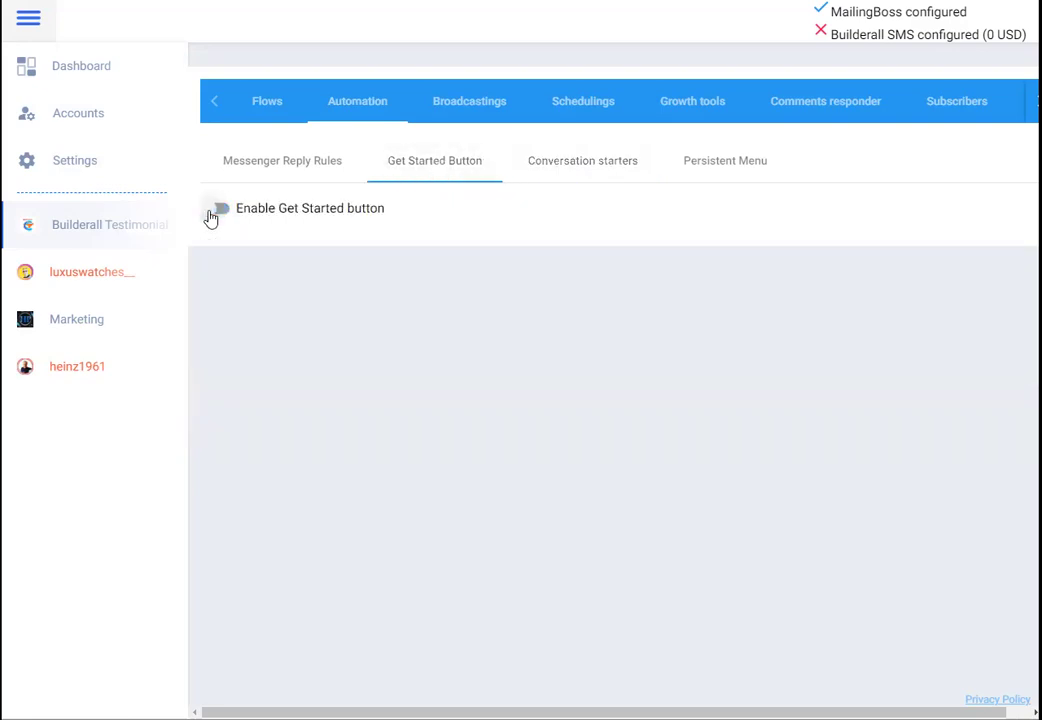
left_click(599, 172)
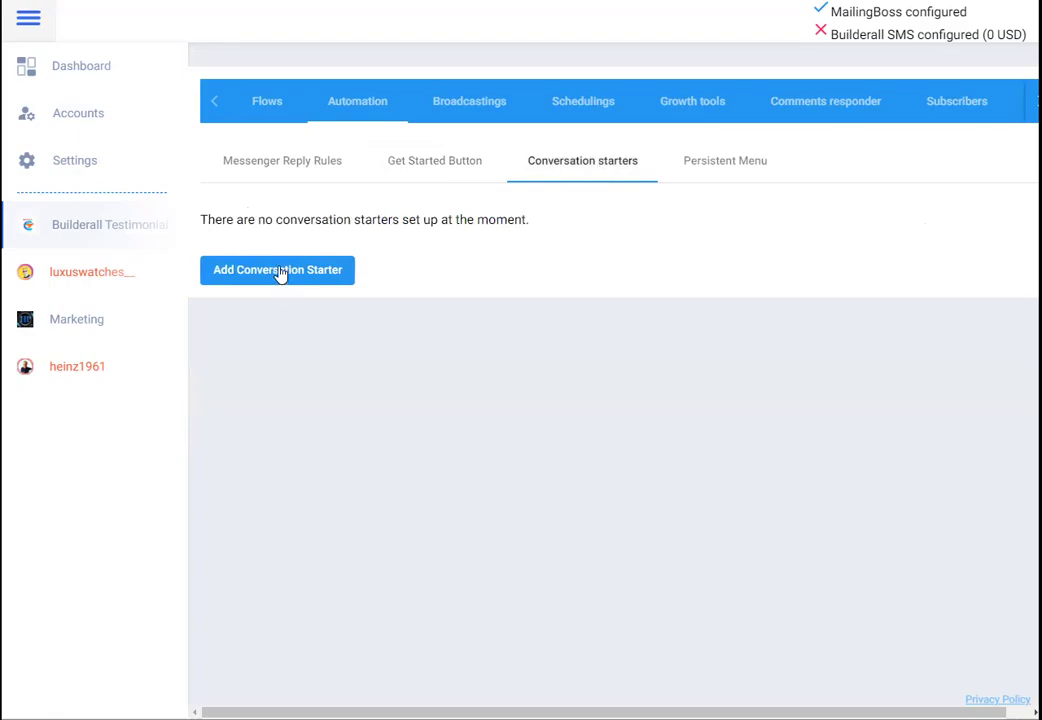
left_click(281, 272)
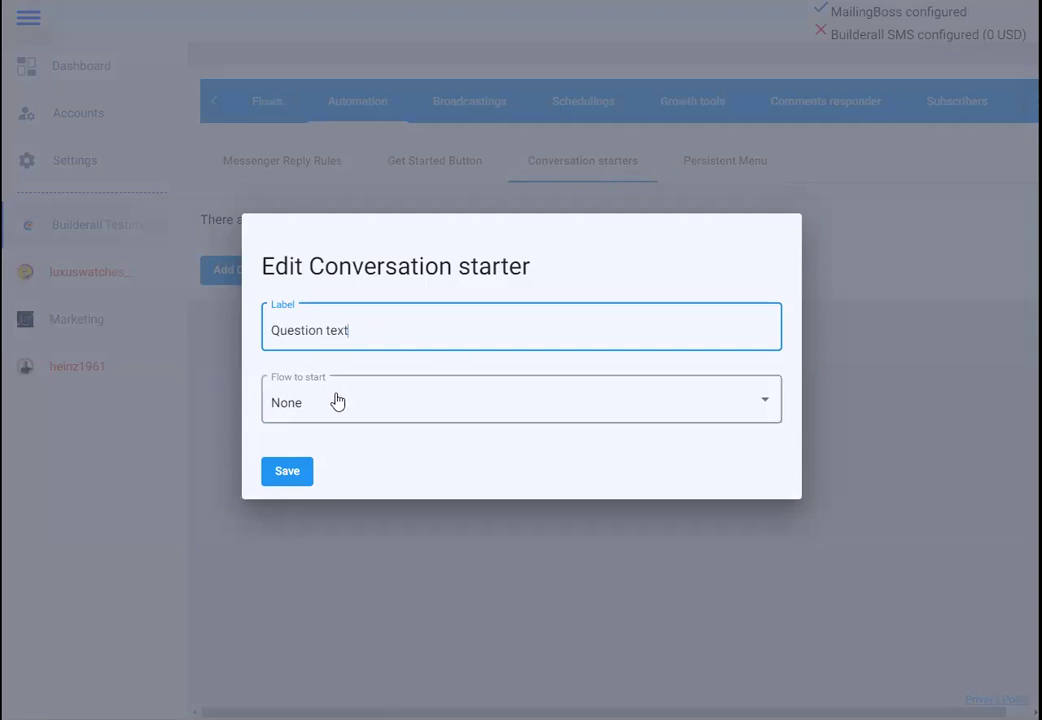
left_click(769, 407)
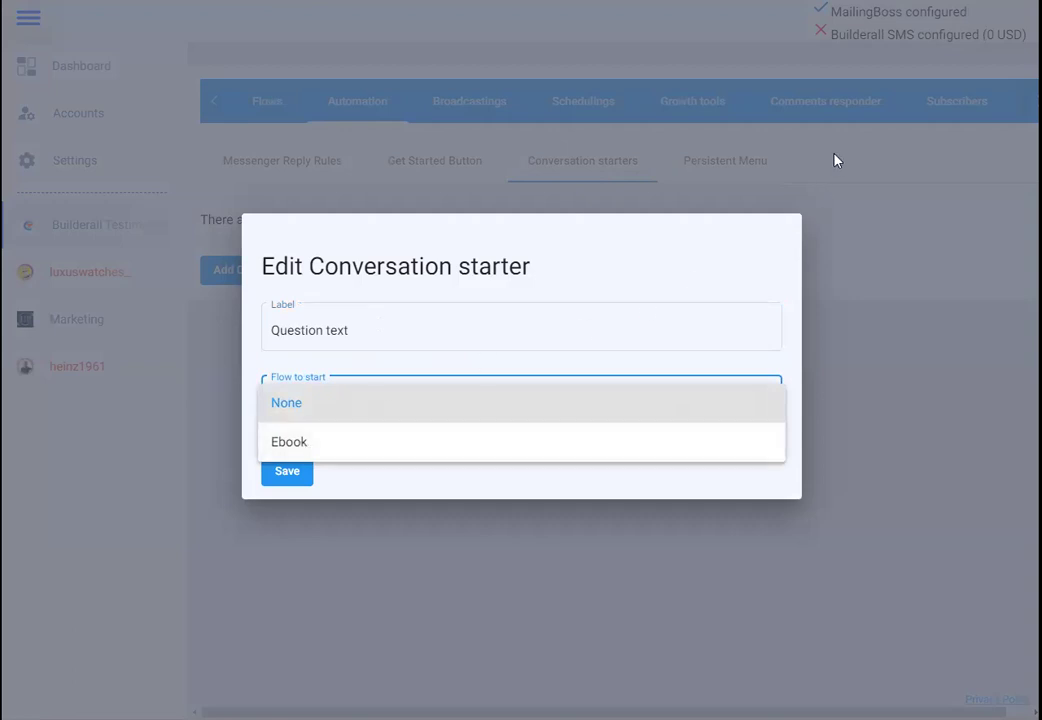
left_click(738, 176)
left_click(890, 229)
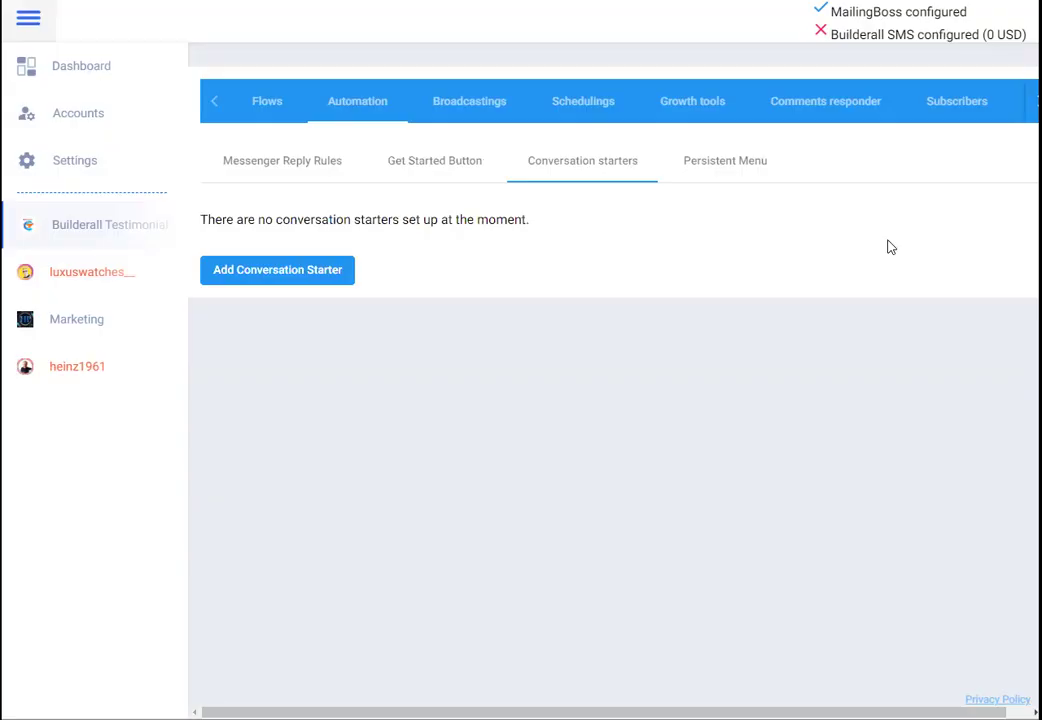
Enable the Get Started button again and review the page's Persistent Menu entries
left_click(733, 170)
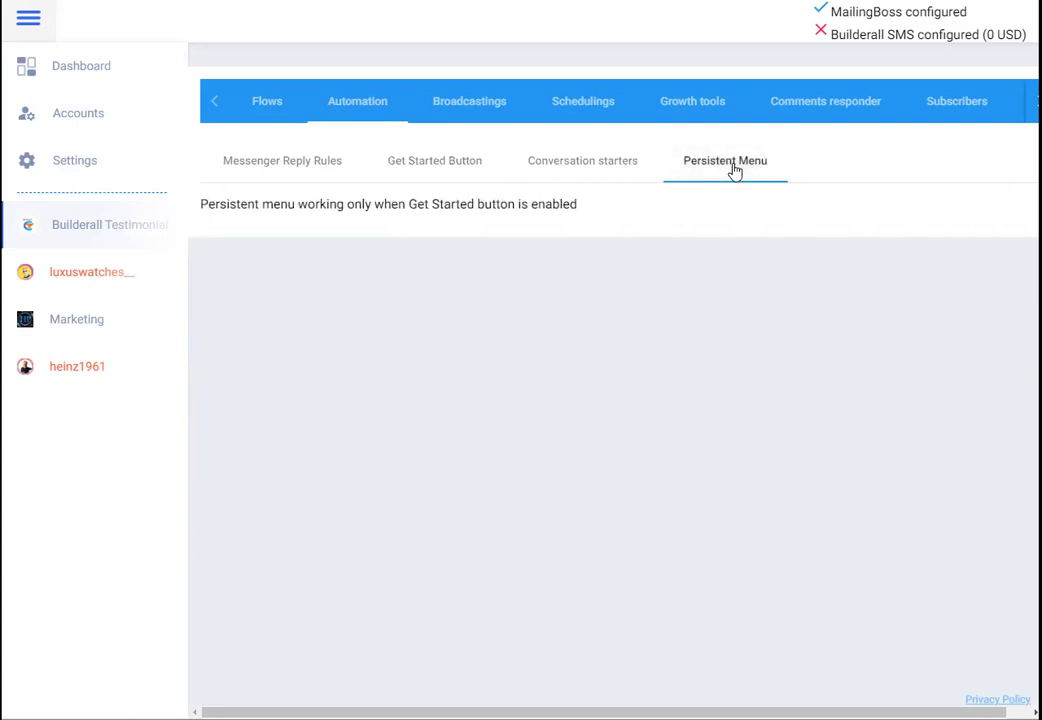
left_click(435, 170)
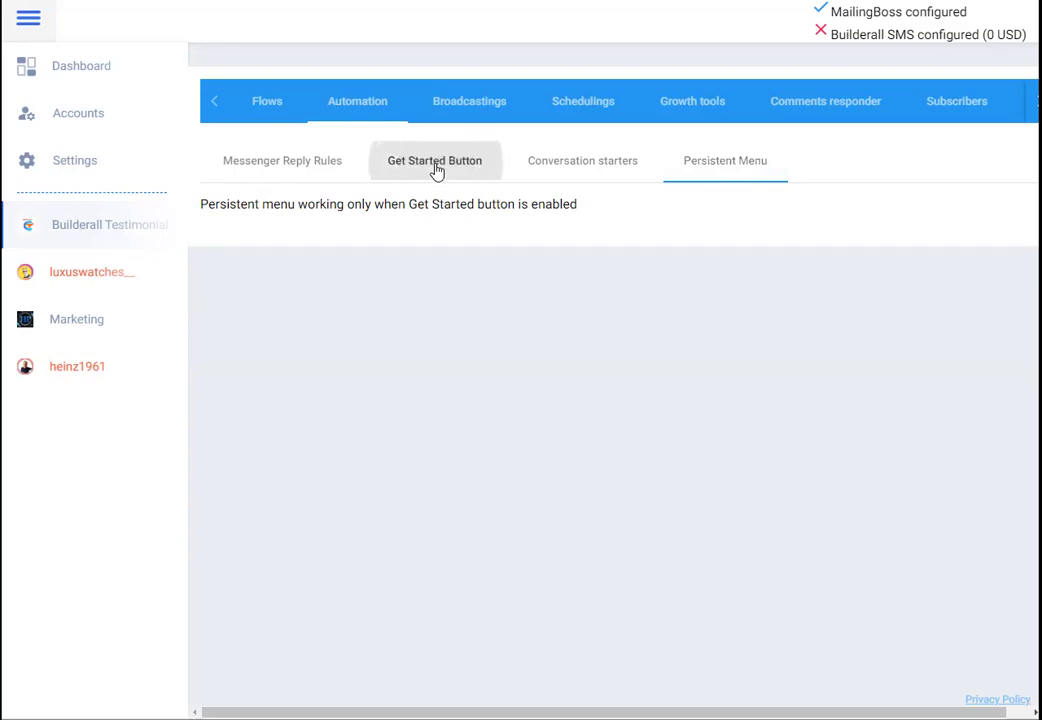
left_click(224, 212)
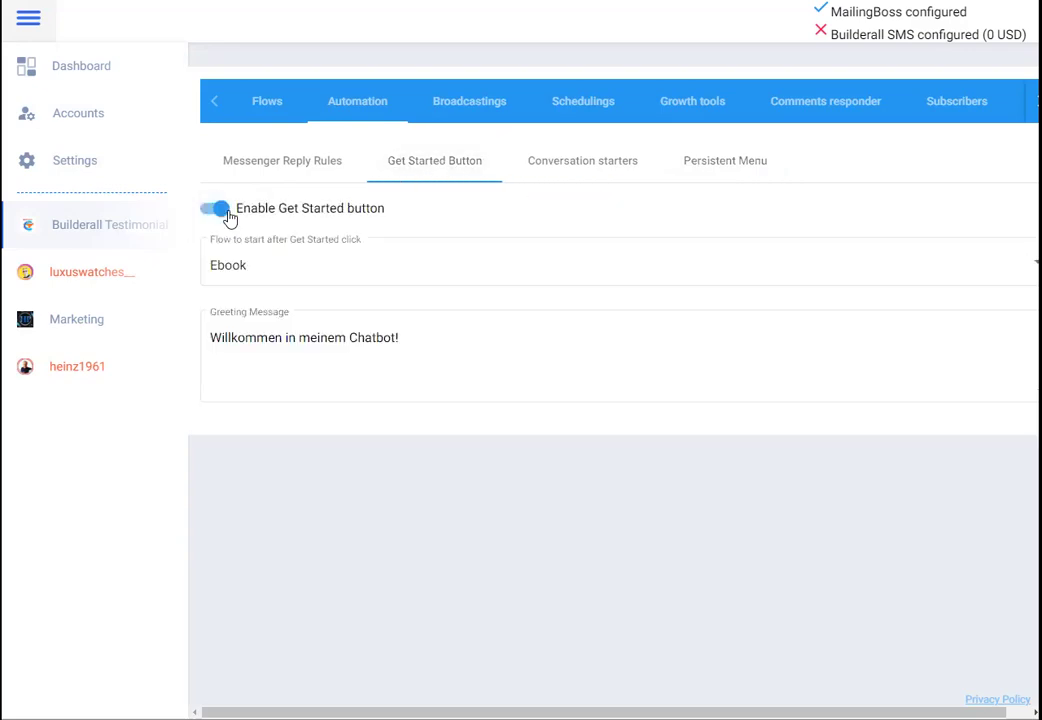
left_click(733, 172)
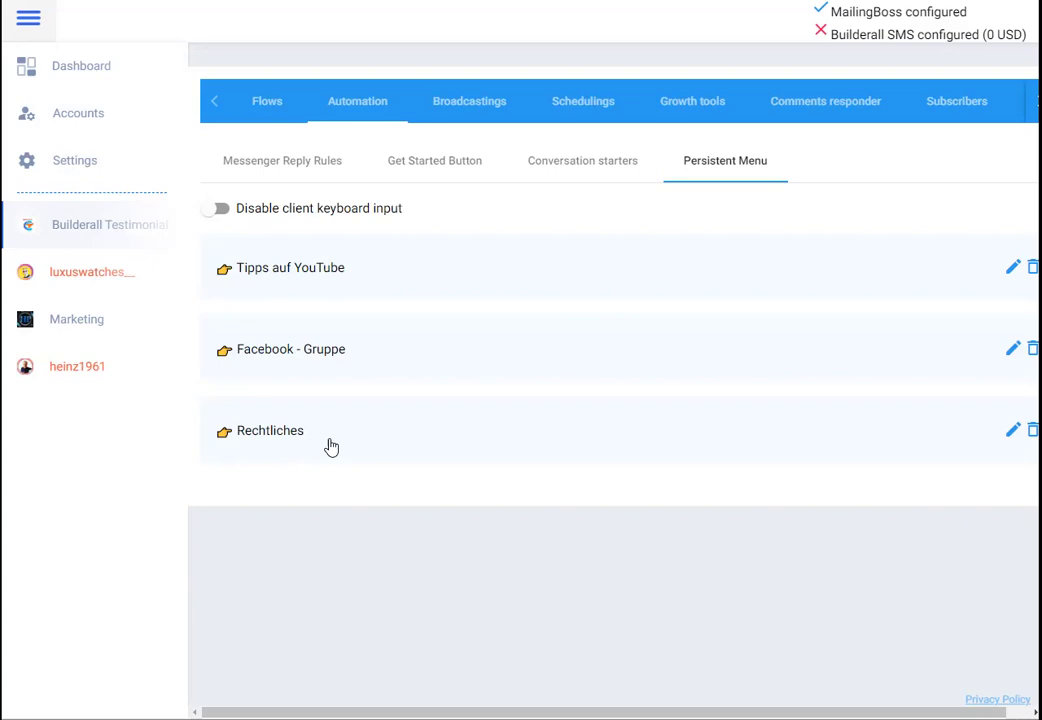
Create a new broadcasting named test for the Builderall Testimonial page
left_click(474, 104)
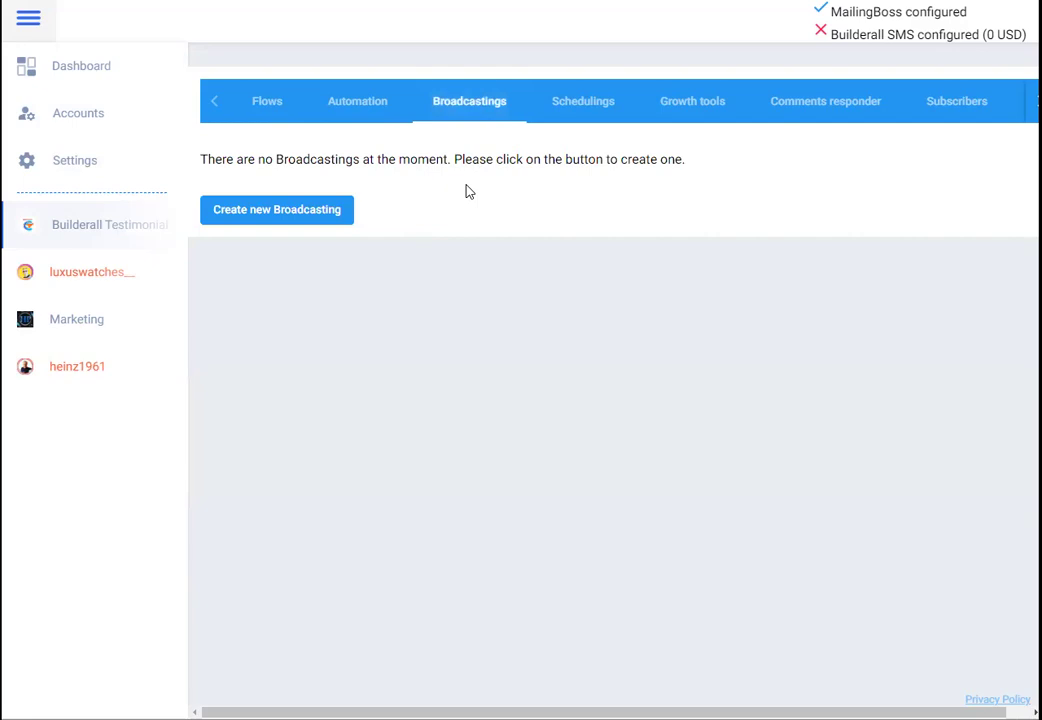
left_click(300, 212)
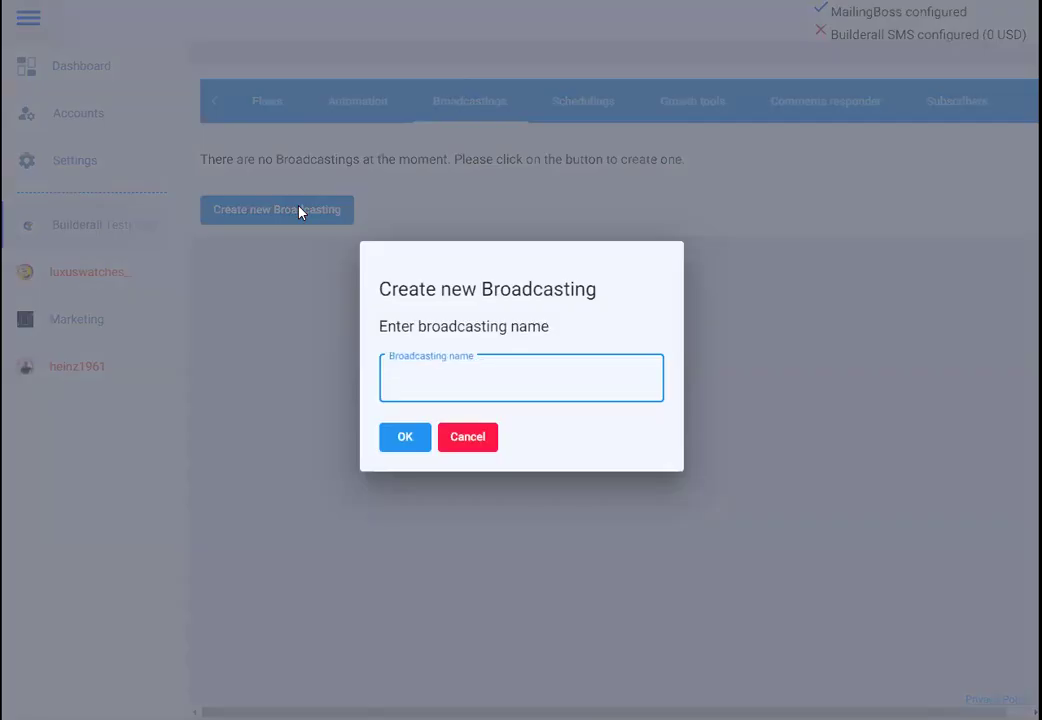
type("test")
left_click(399, 437)
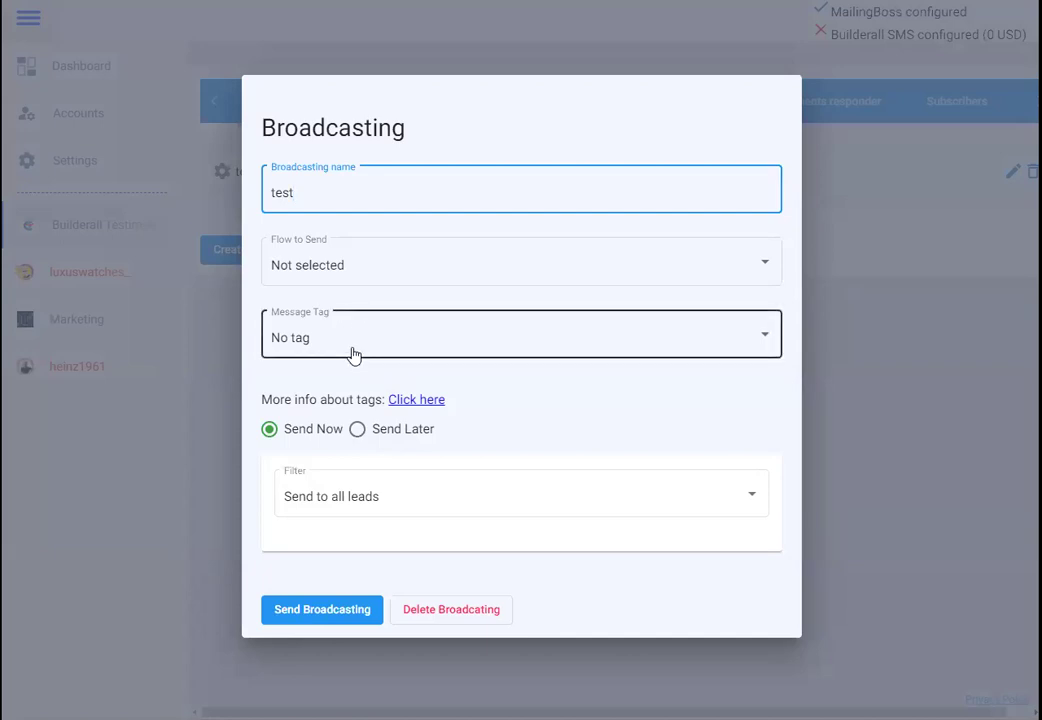
Examine the test broadcasting's flow and recipient filter options, and translate the page into German
left_click(767, 272)
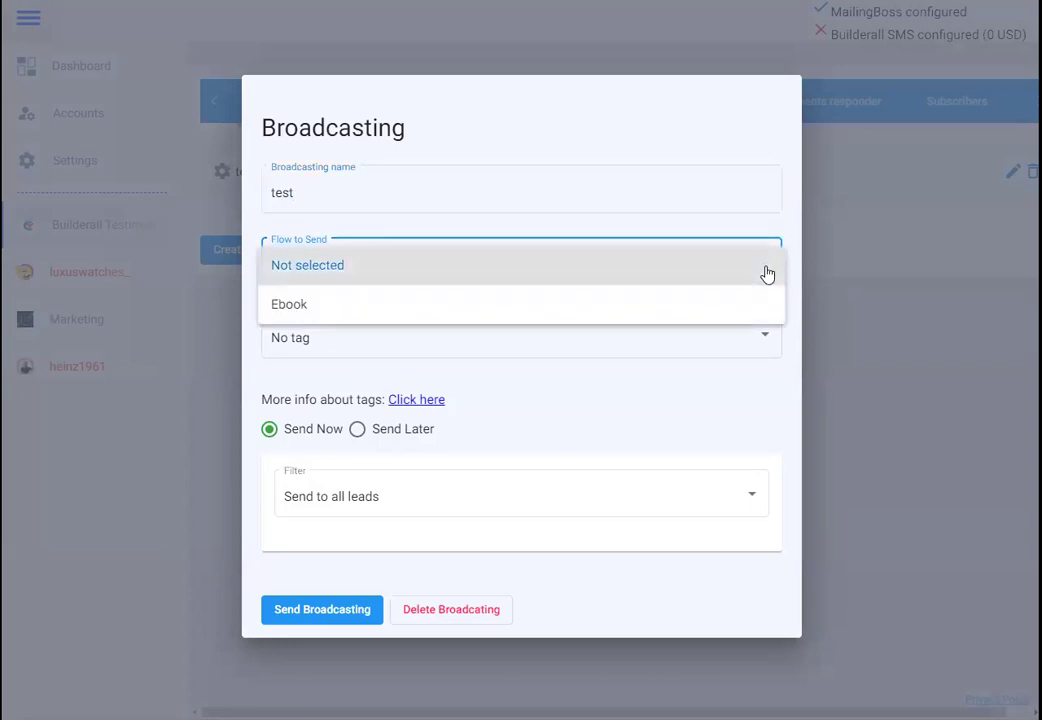
left_click(766, 272)
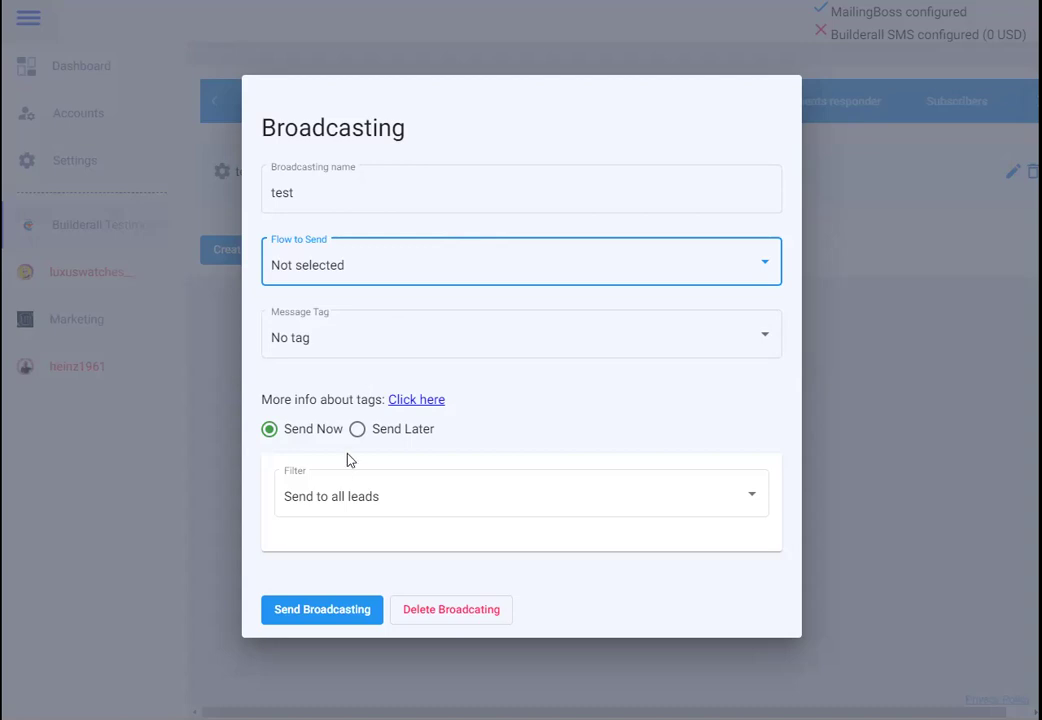
left_click(753, 495)
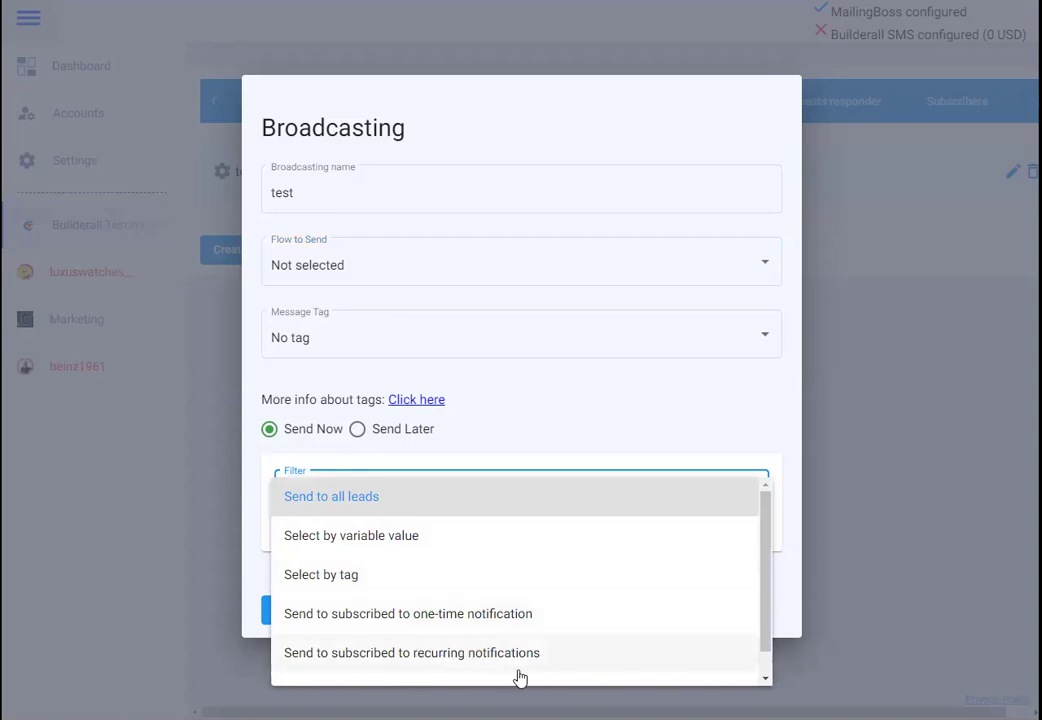
scroll(399, 664, "down", 1)
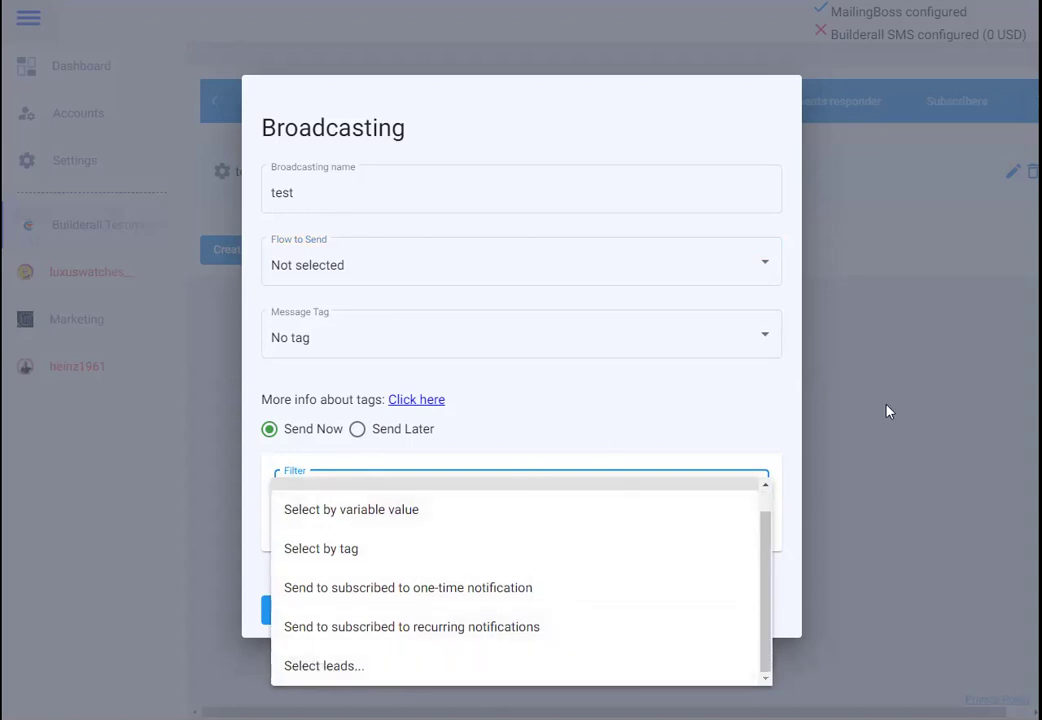
right_click(884, 172)
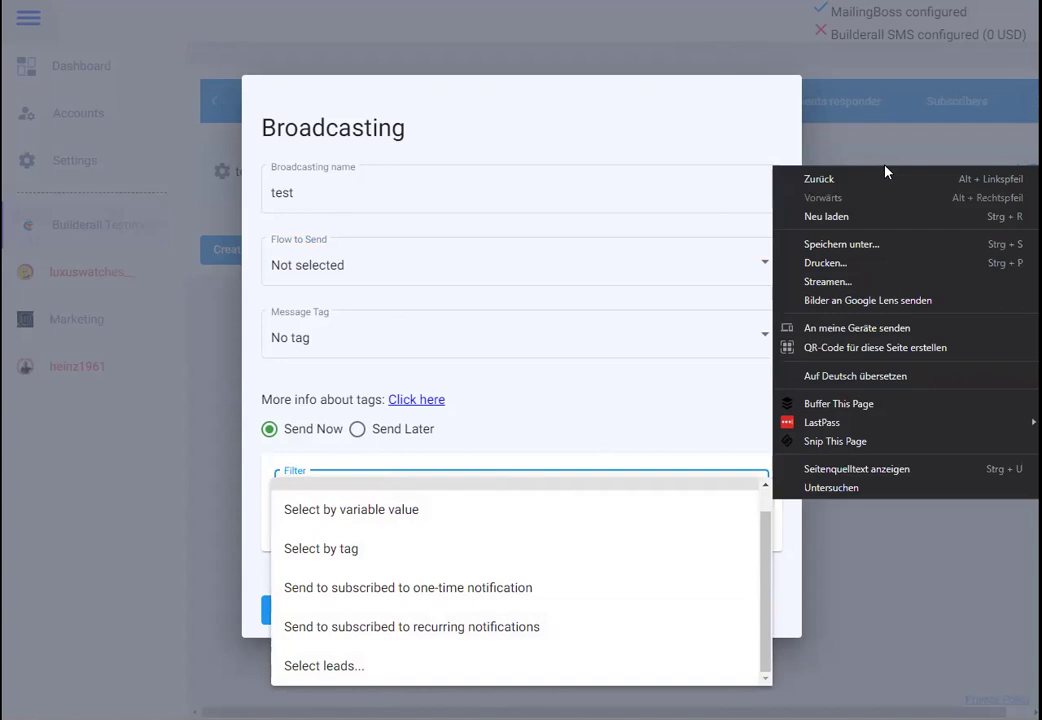
left_click(825, 379)
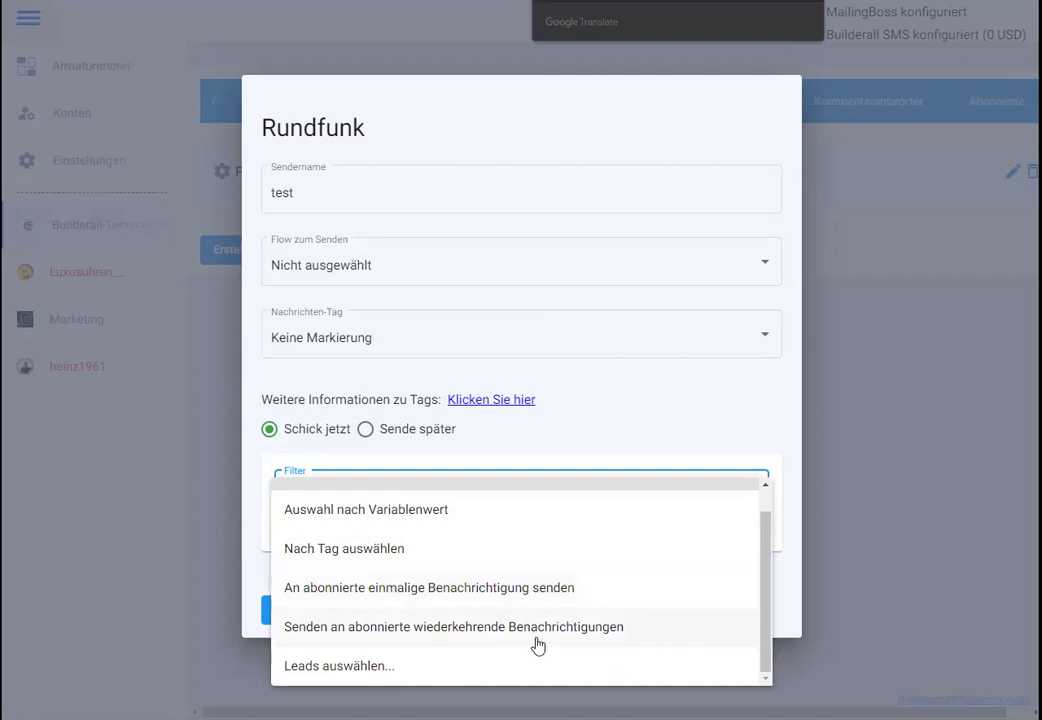
Examine the broadcasting's message tag options, close its settings without sending it and view the page's schedulings
left_click(767, 345)
left_click(760, 334)
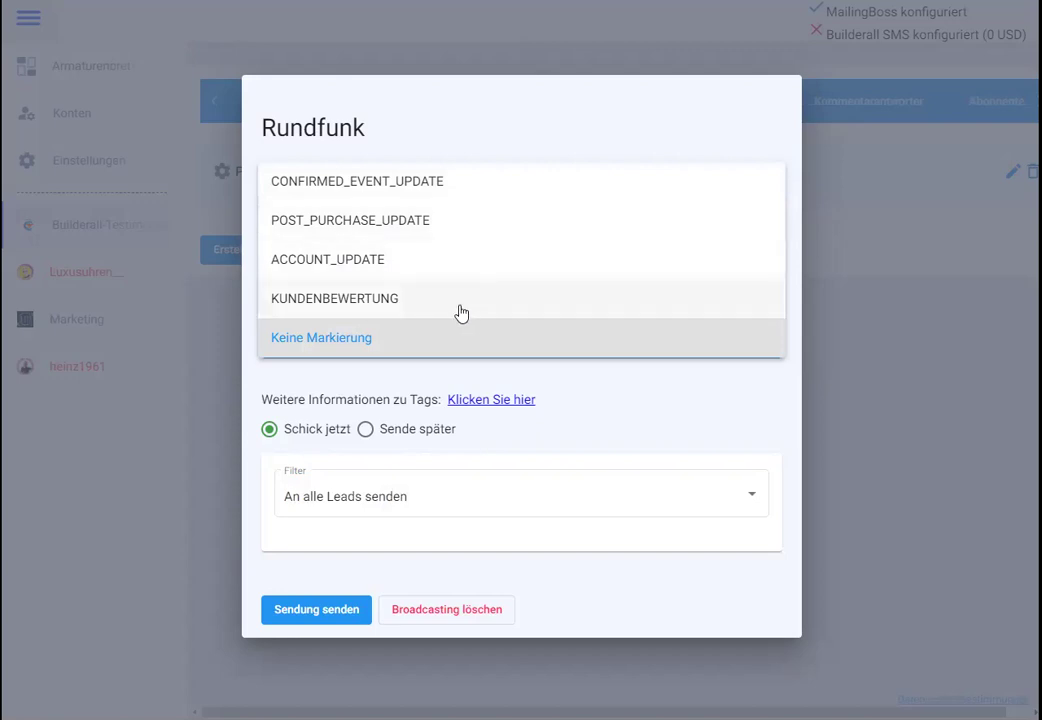
left_click(888, 255)
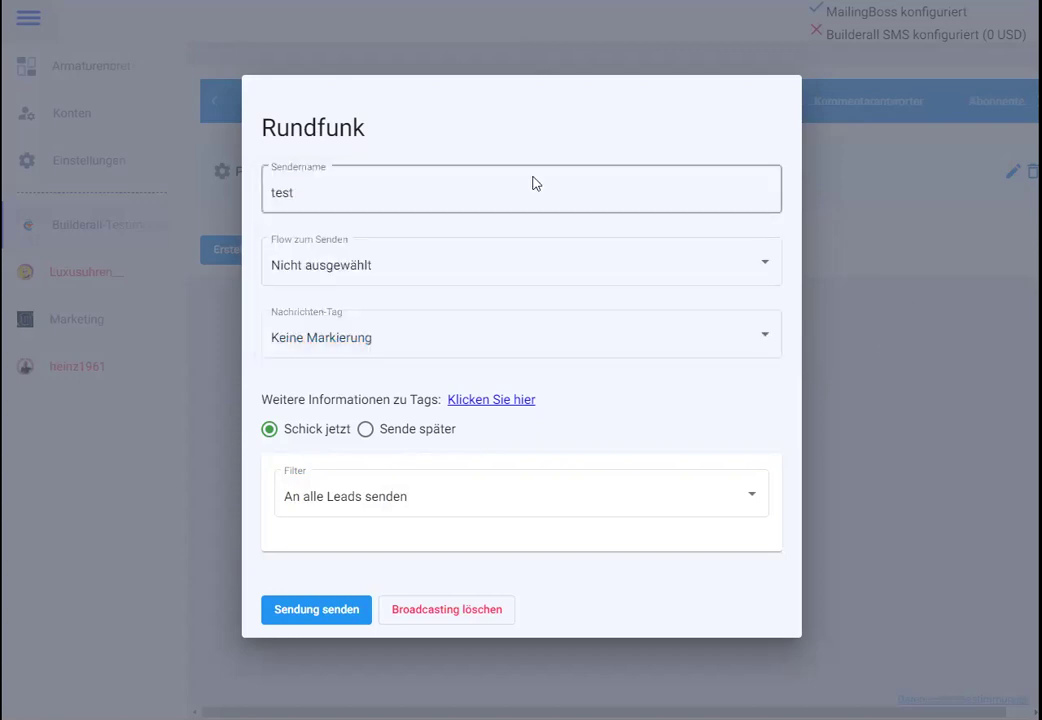
left_click(923, 219)
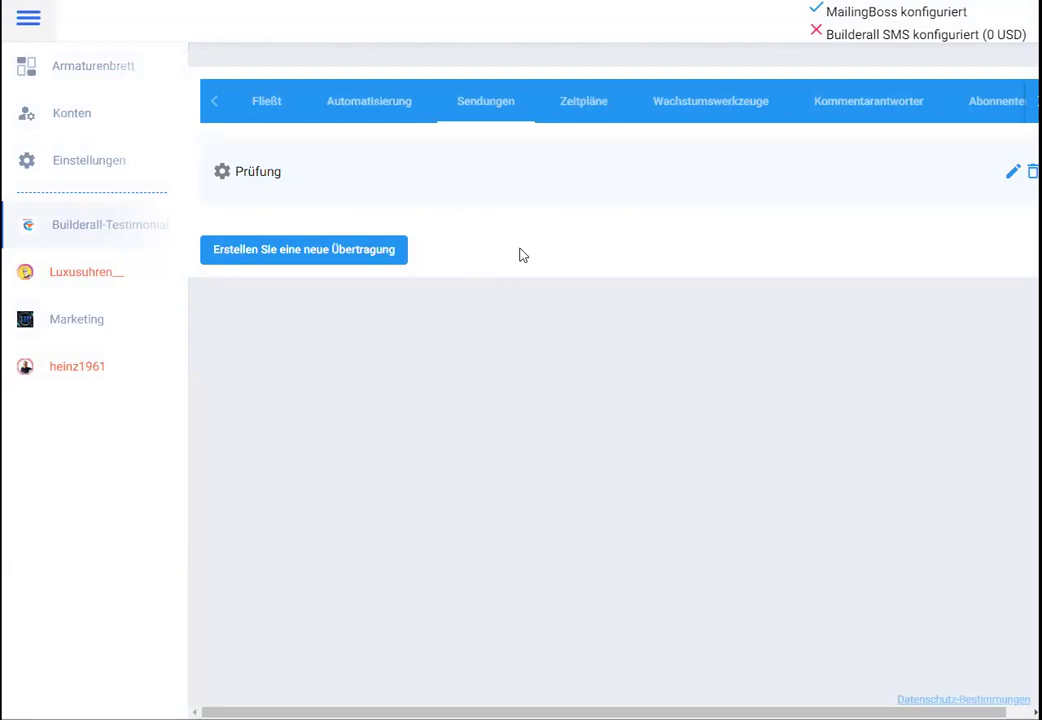
left_click(586, 110)
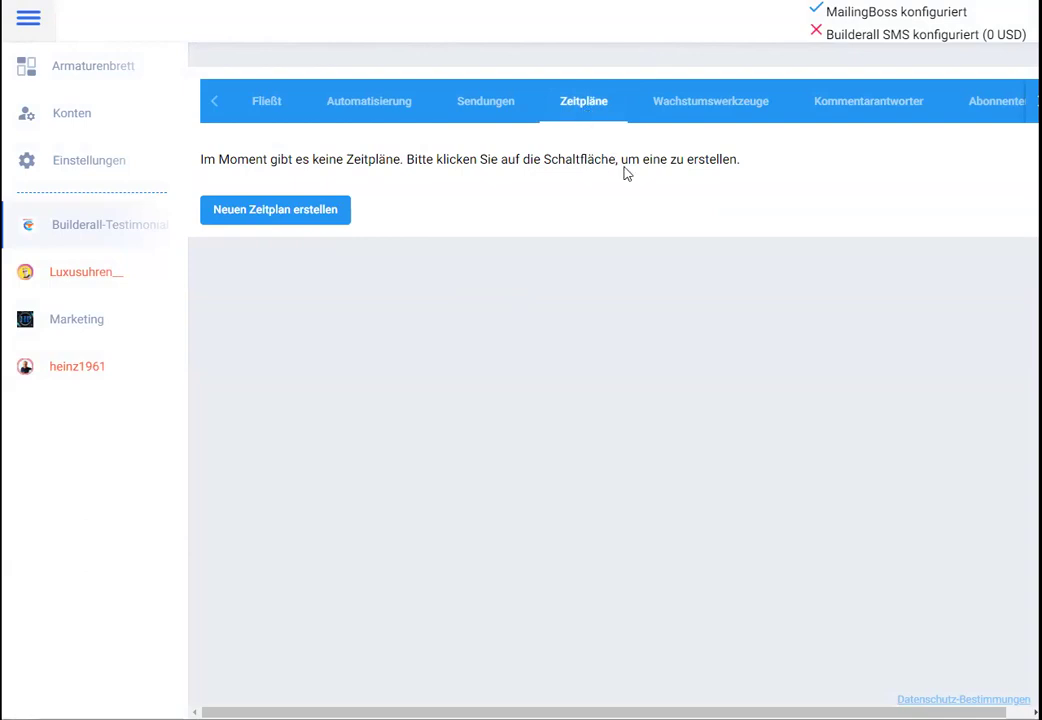
Create a top bar growth tool named test and view its initial-state settings without changing them
left_click(718, 112)
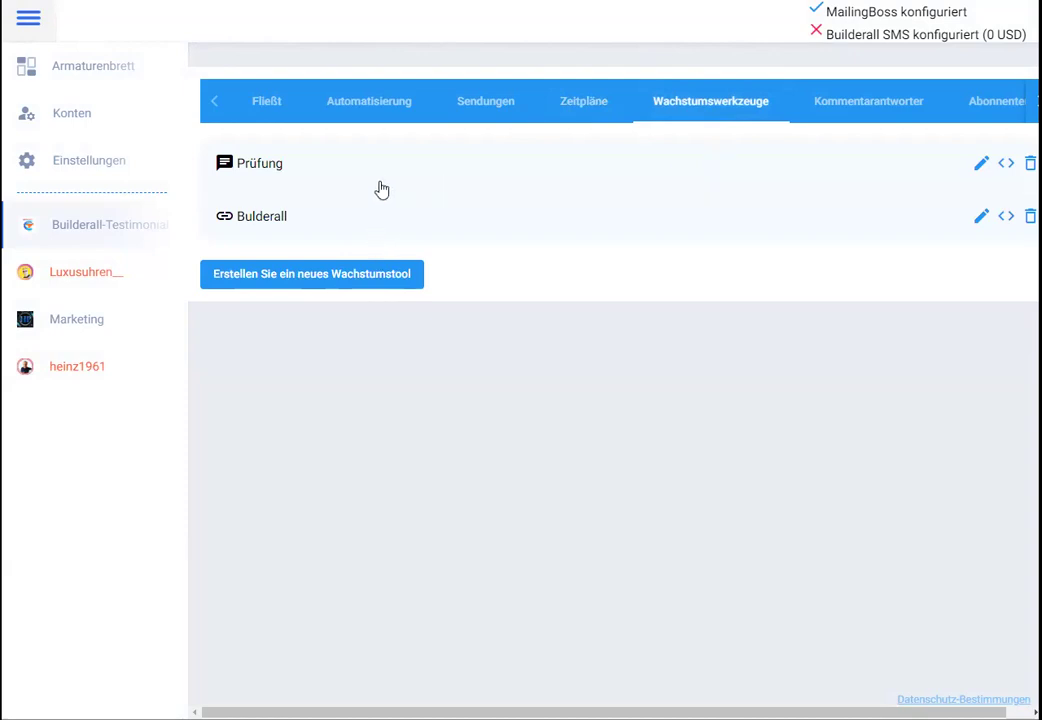
left_click(355, 276)
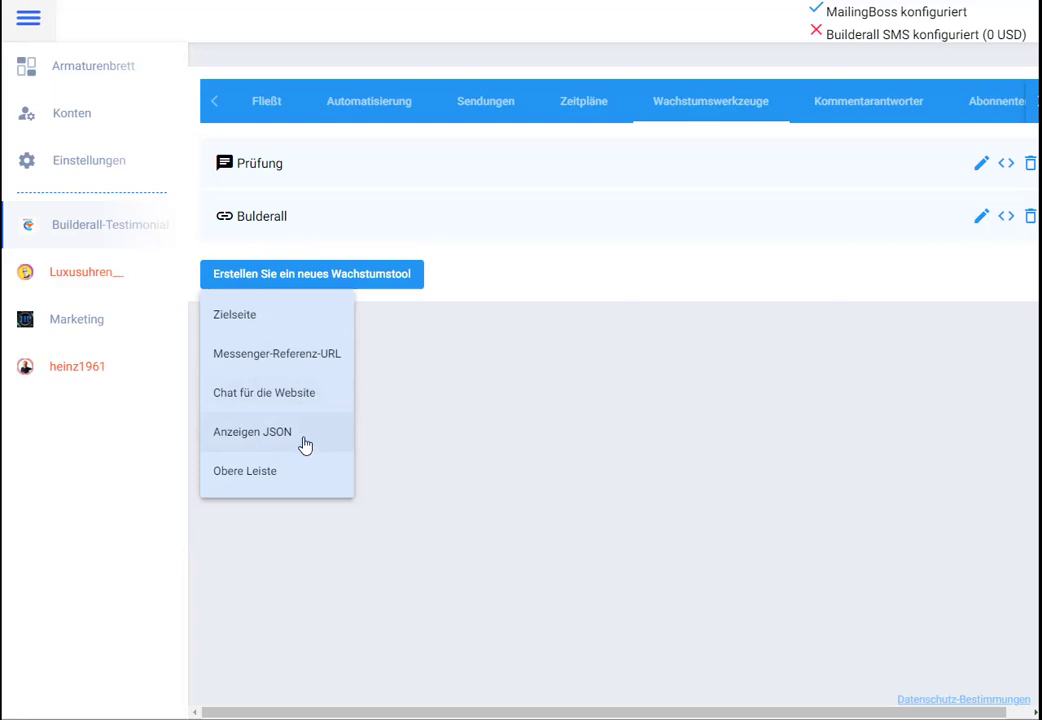
left_click(252, 476)
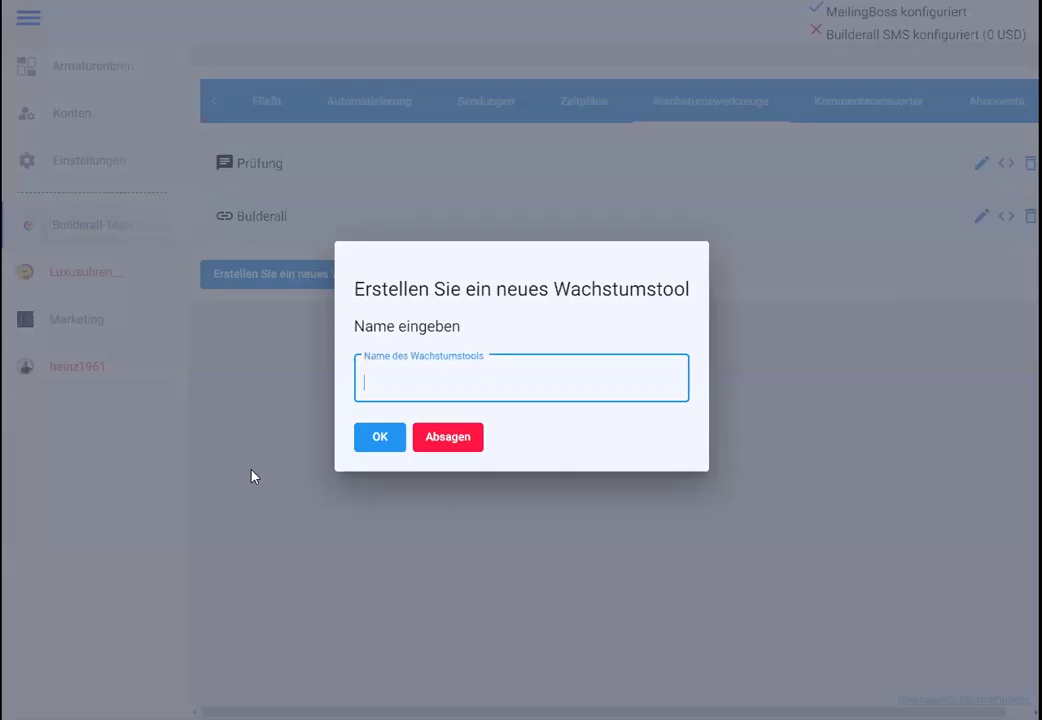
type("test")
left_click(383, 442)
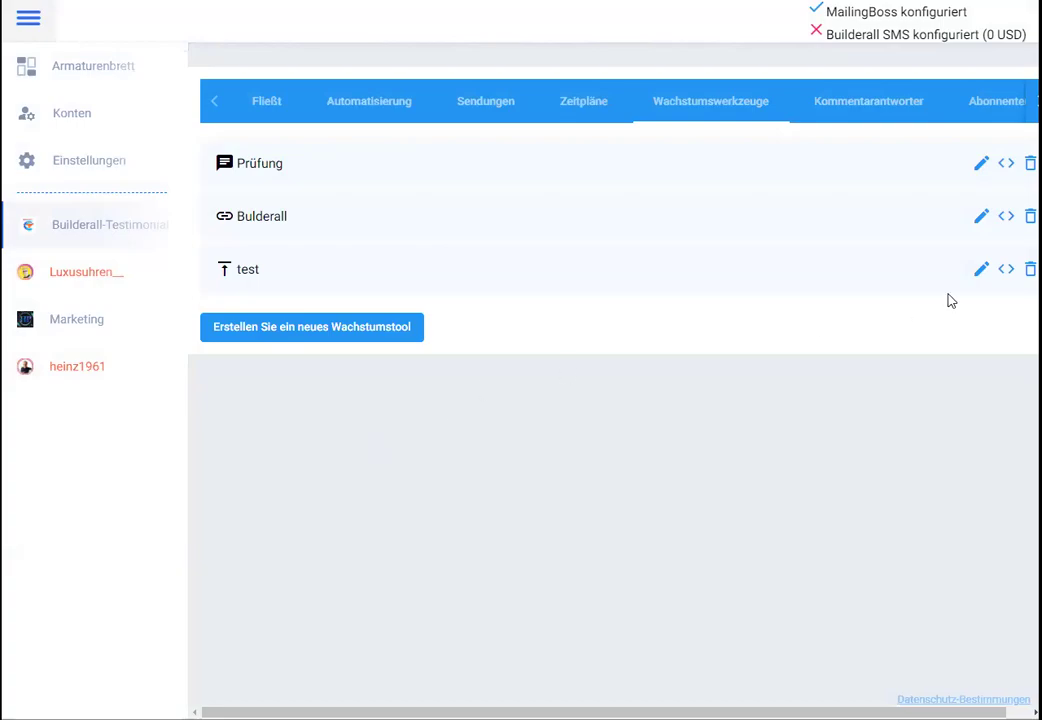
left_click(978, 274)
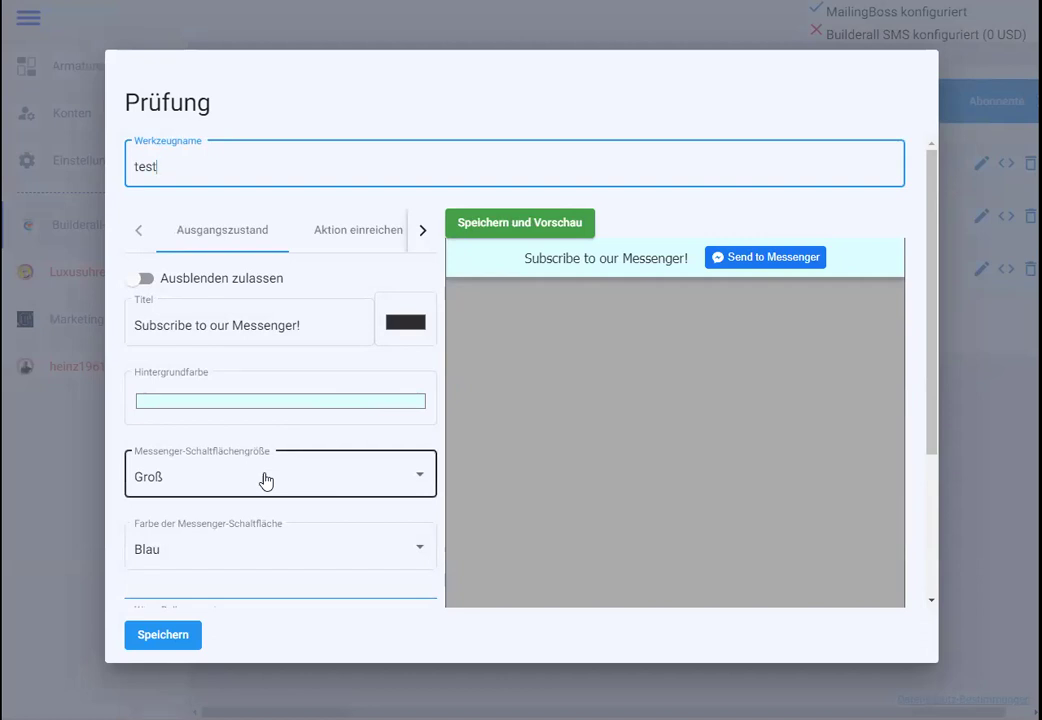
left_click(980, 375)
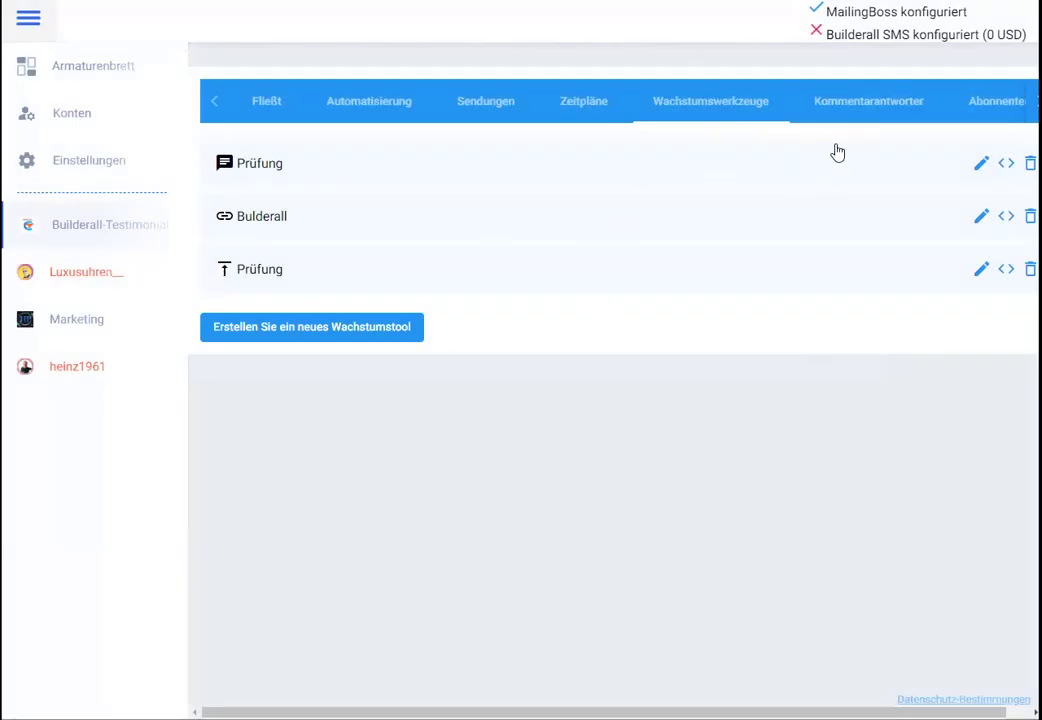
View the comments responder and the posts available for automatic replies without selecting one
left_click(856, 104)
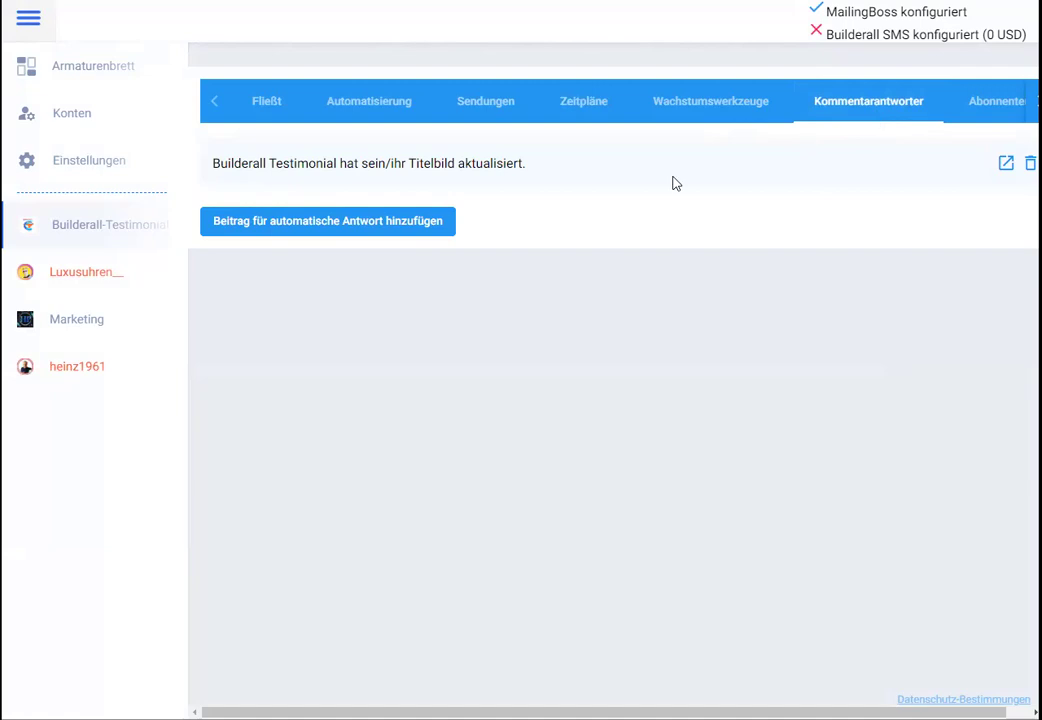
left_click(370, 230)
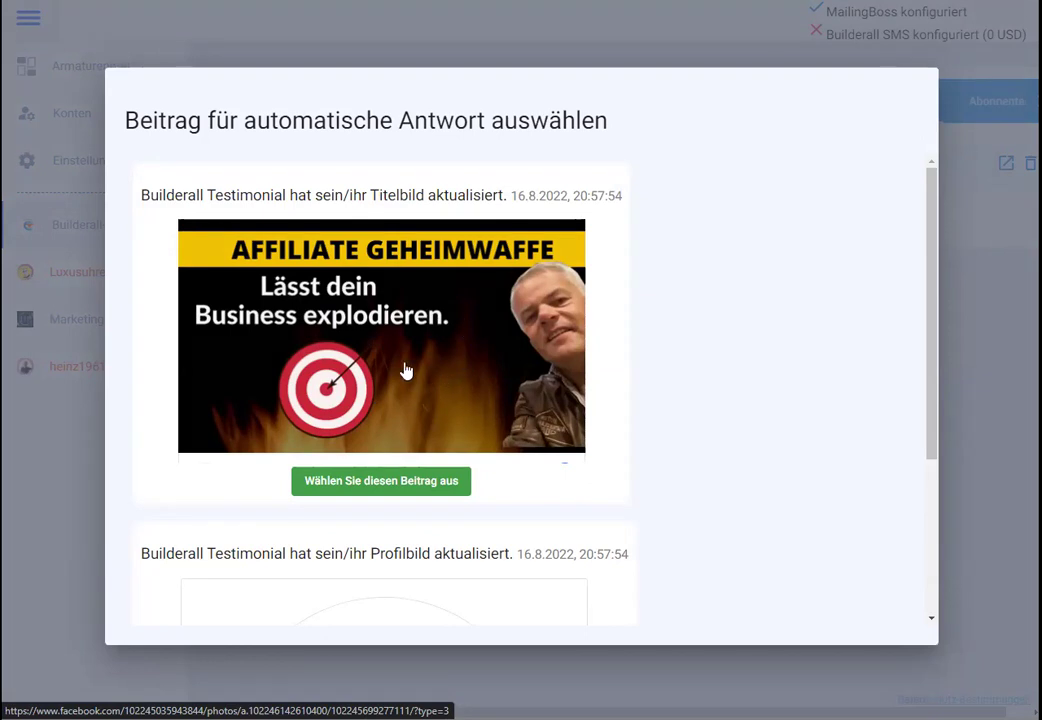
left_click(984, 374)
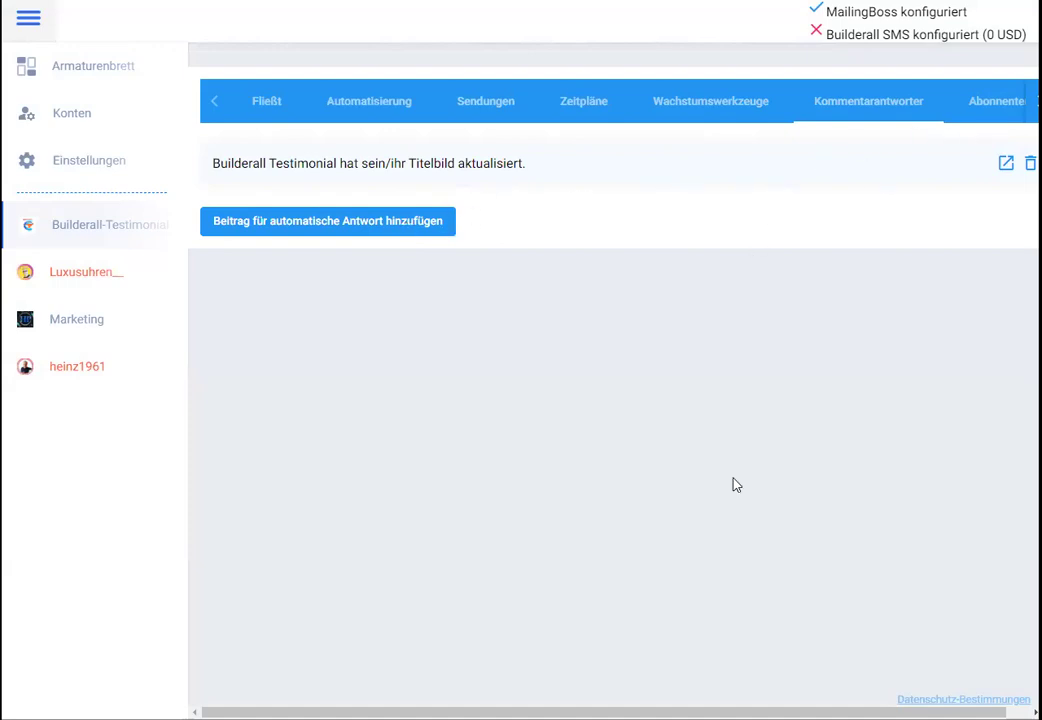
Review the page's subscribers, its tags, and its settings for automation, data, export and import
scroll(614, 400, "right", 1)
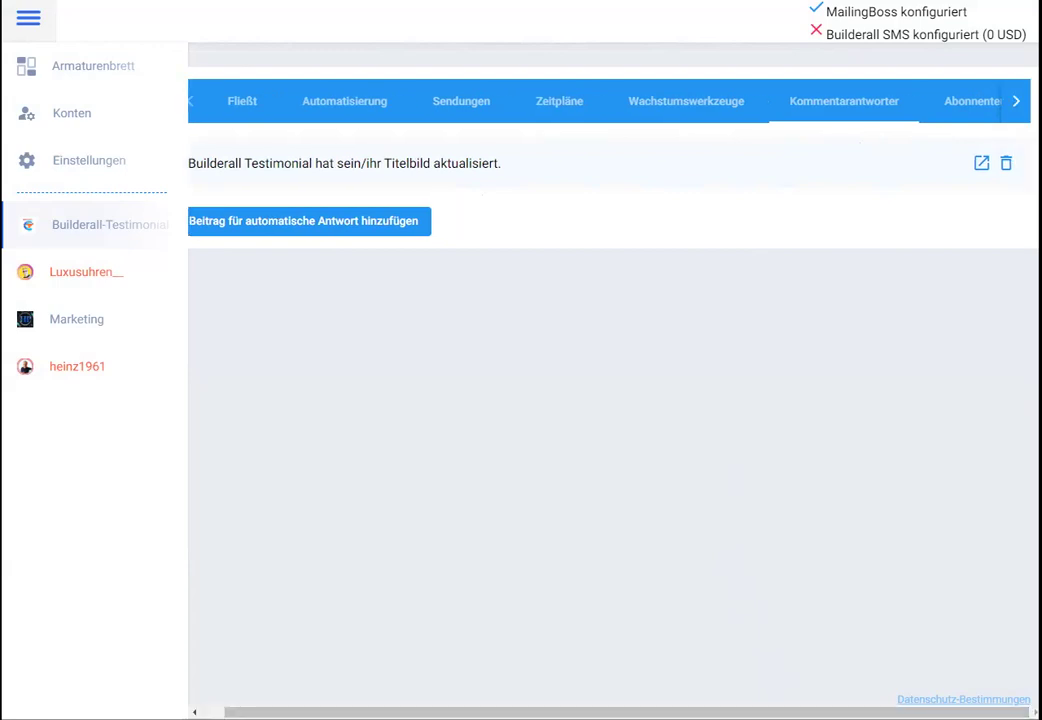
left_click(969, 103)
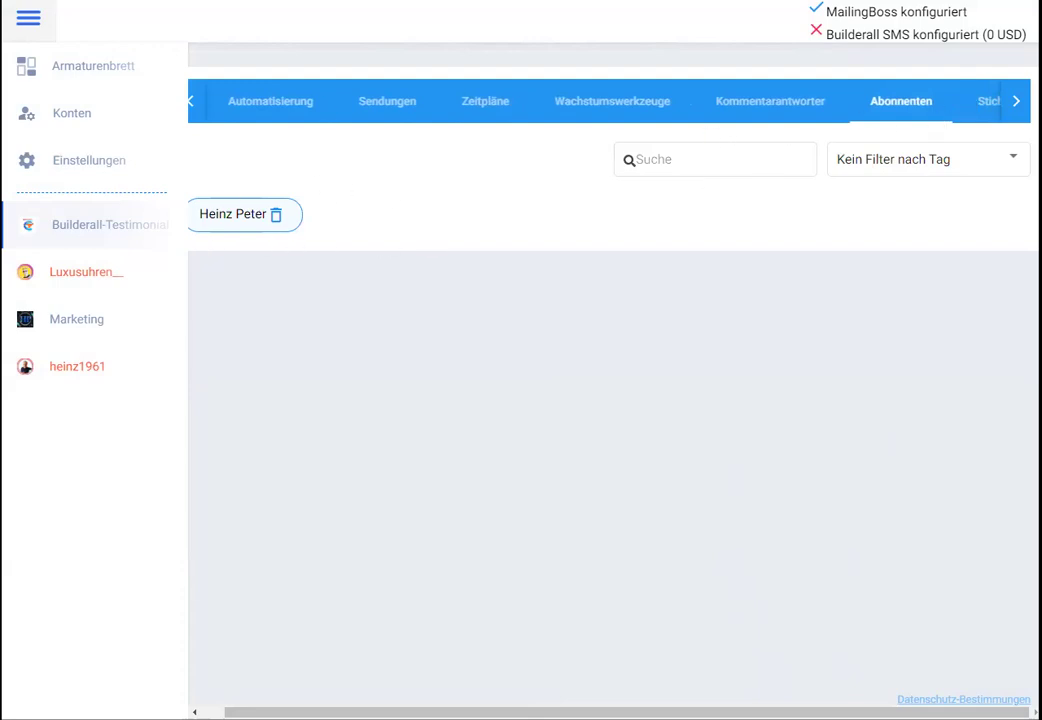
left_click(986, 105)
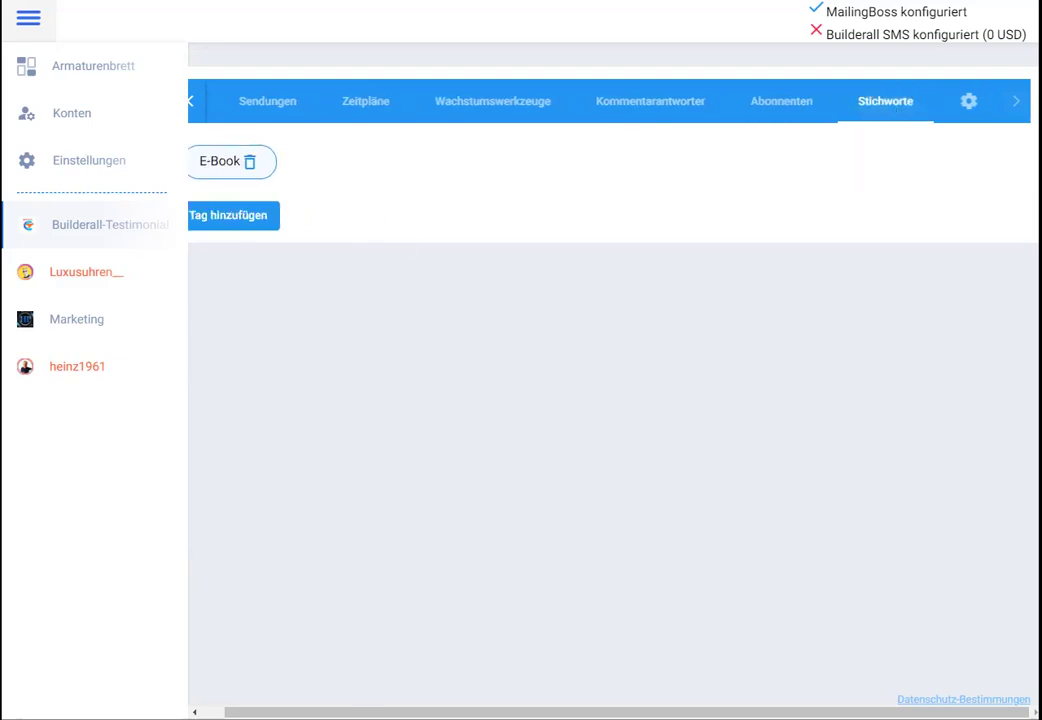
scroll(184, 400, "left", 1)
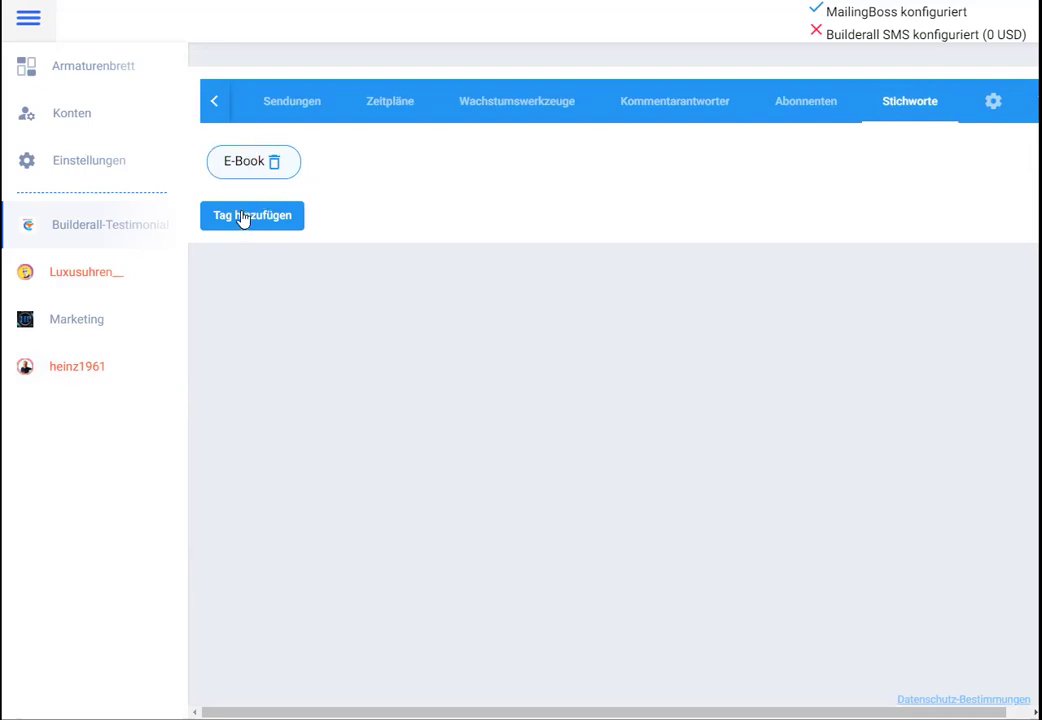
left_click(994, 104)
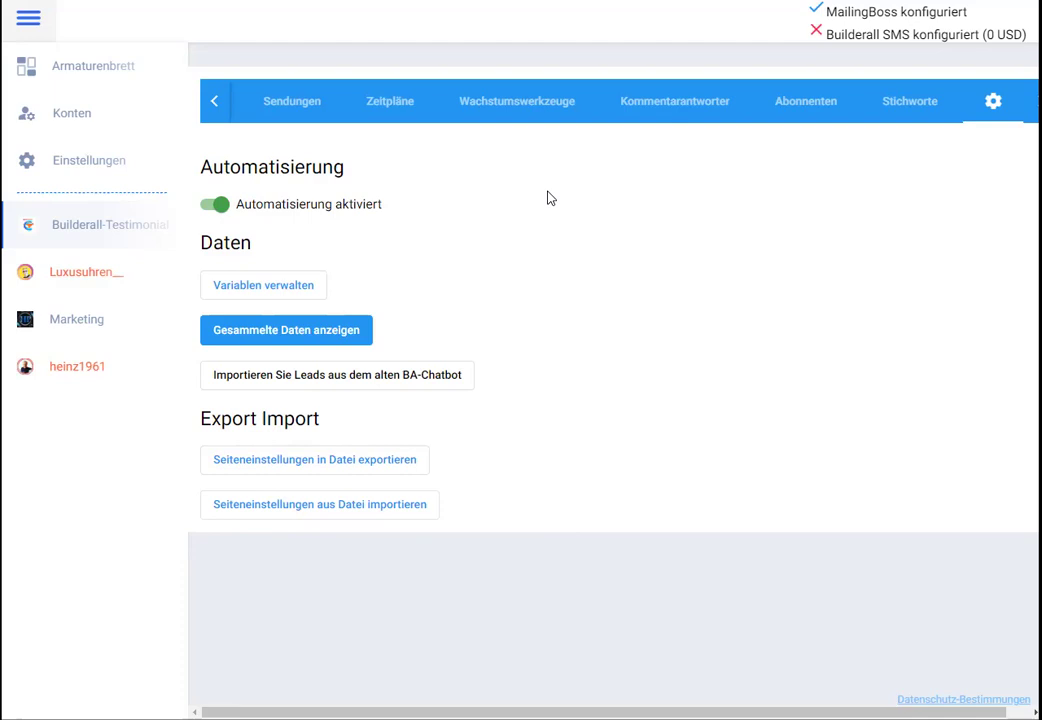
View the Luxusuhren__ Instagram account's default reply flow in the flow editor and return to the Instagram options
left_click(77, 289)
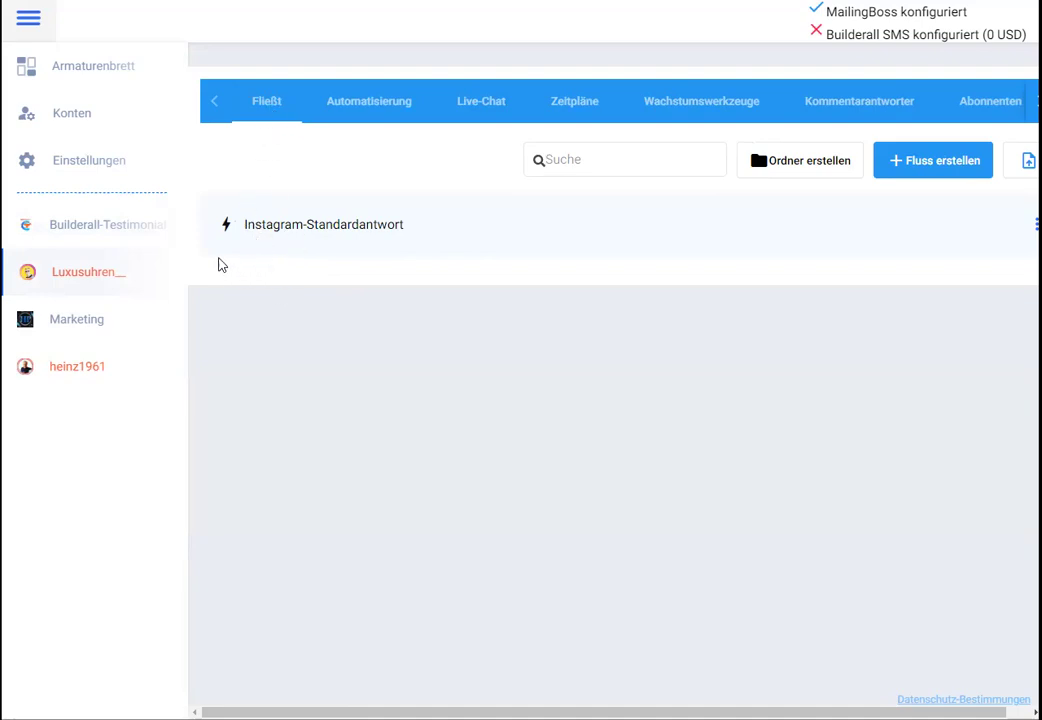
left_click(287, 232)
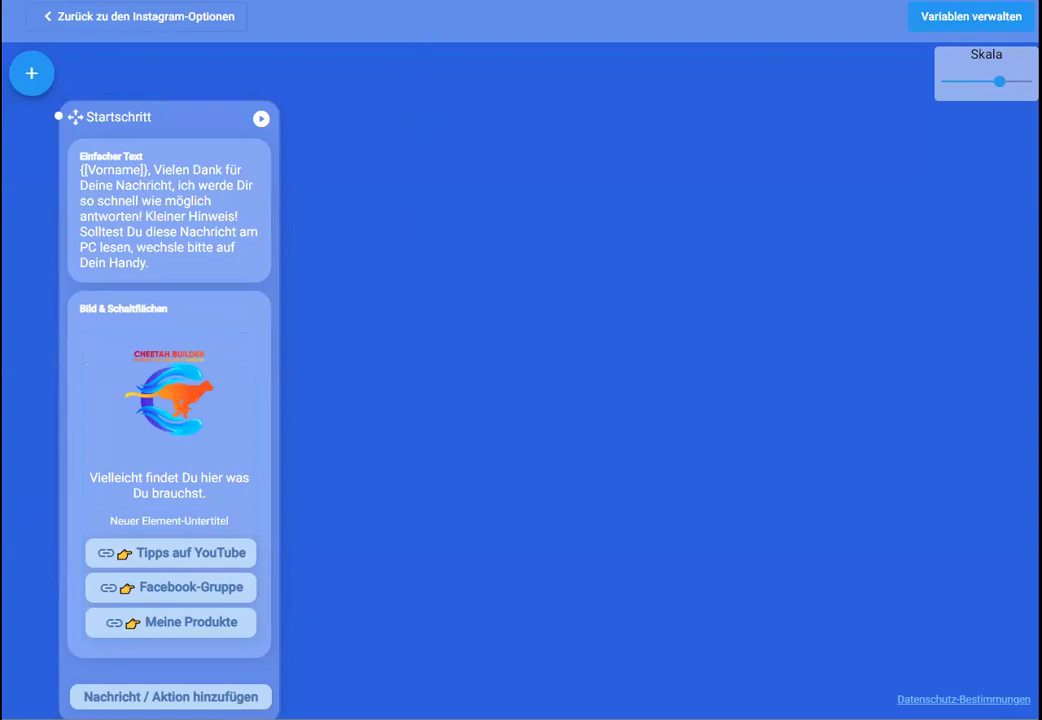
left_click(140, 16)
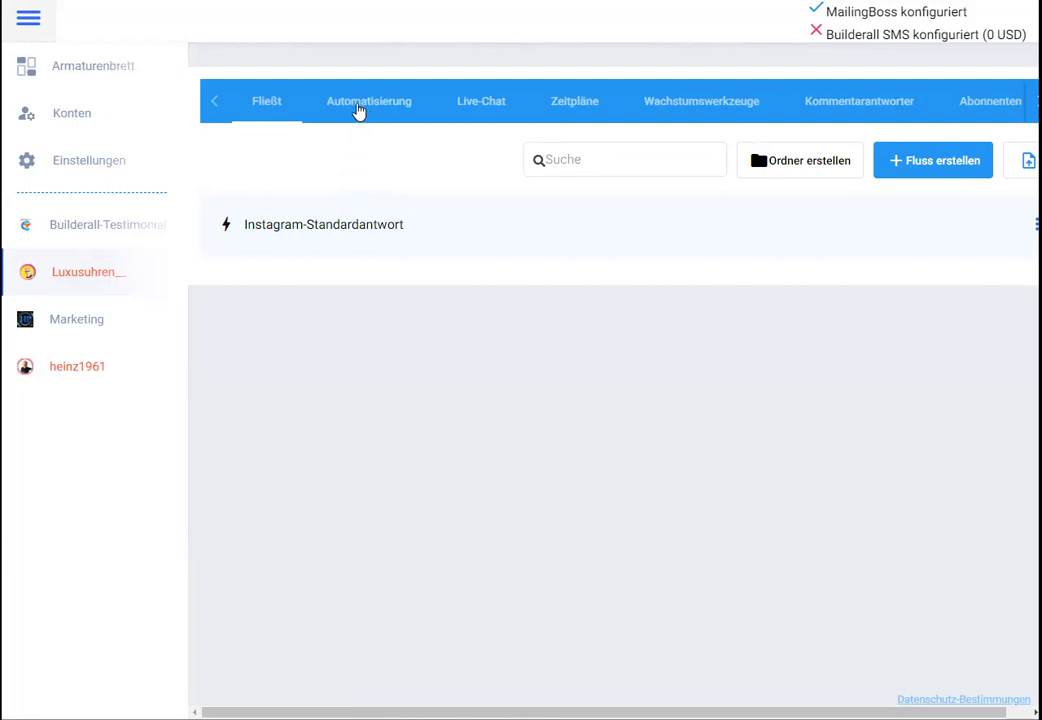
Review the Instagram automation rules for private messages and live comments, and the flow choices for story mentions
left_click(360, 110)
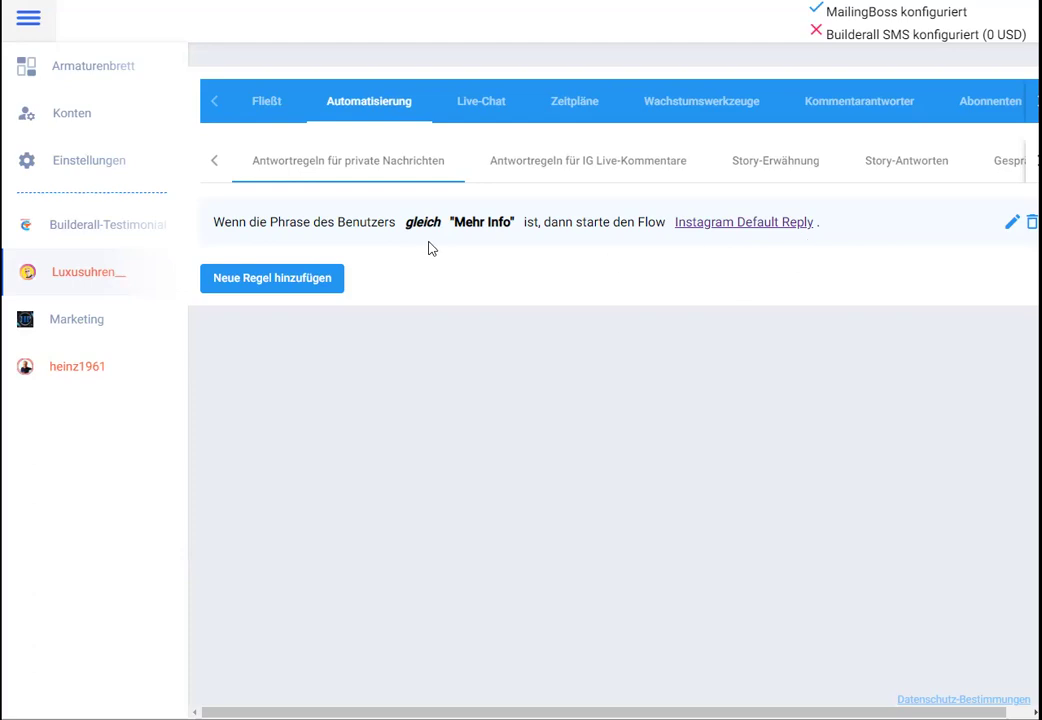
left_click(556, 174)
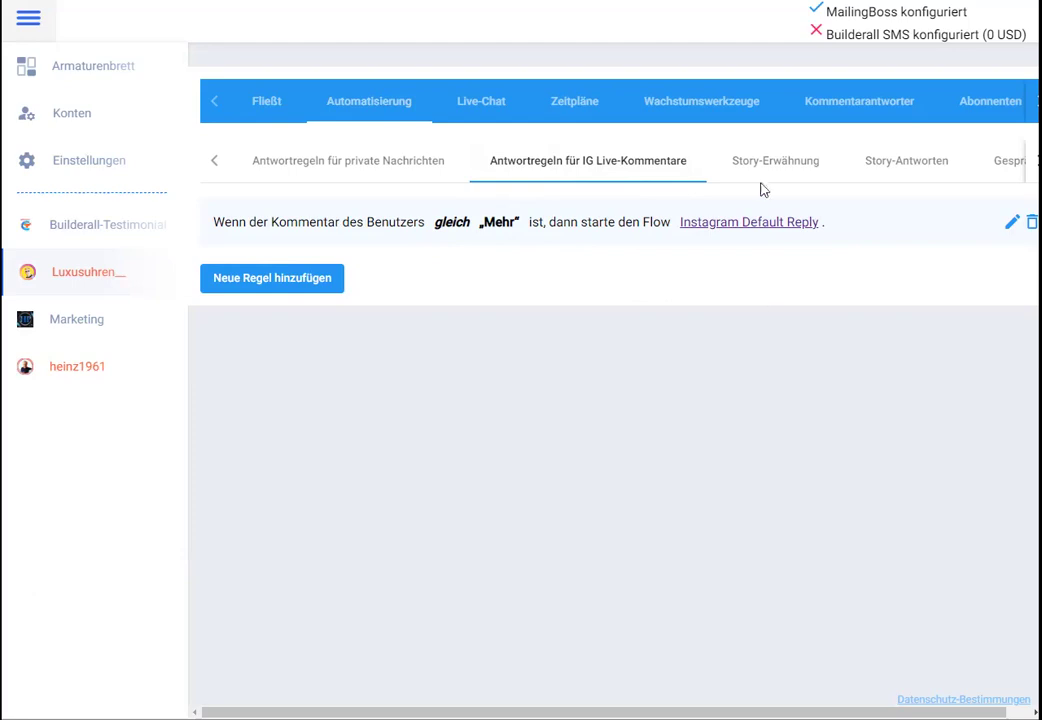
left_click(802, 169)
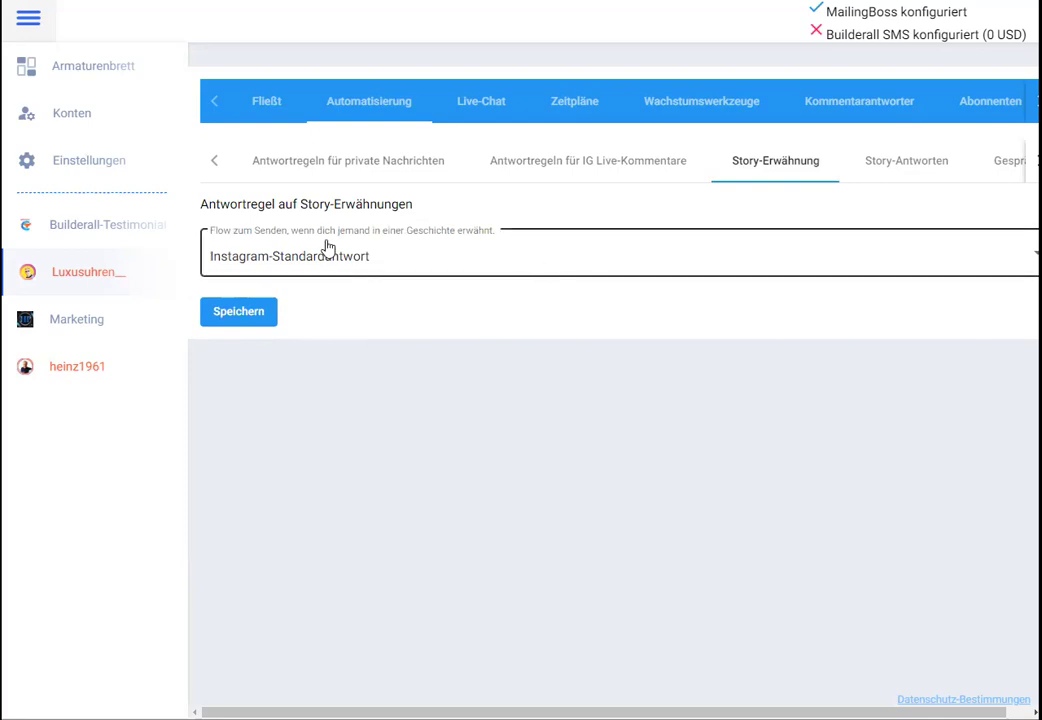
left_click(459, 262)
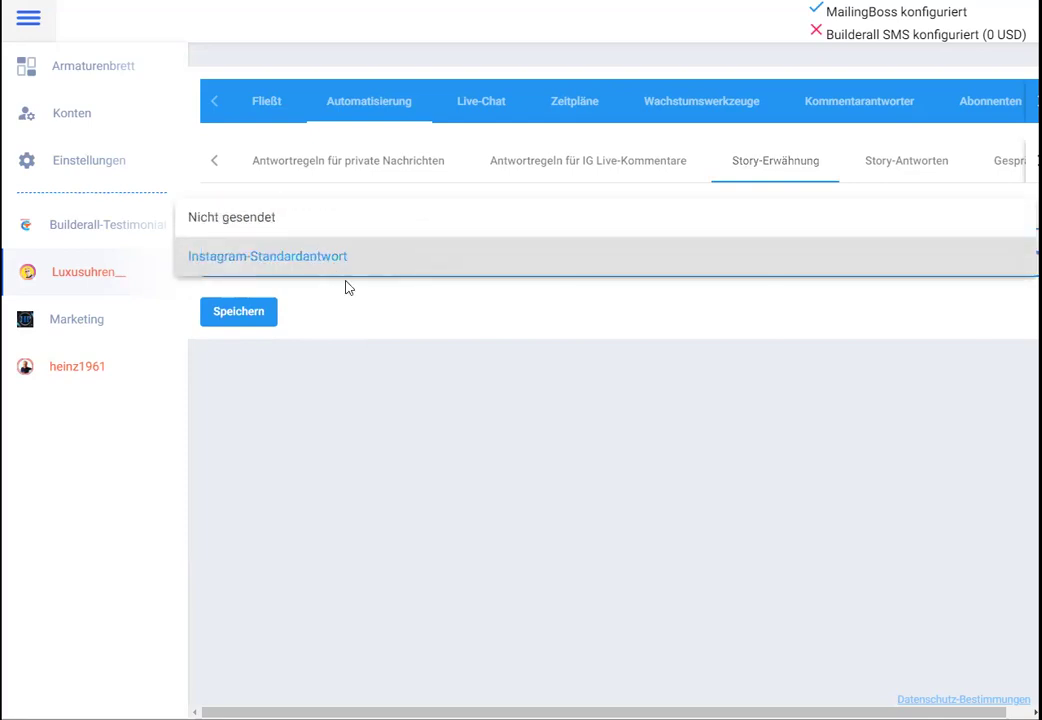
left_click(302, 266)
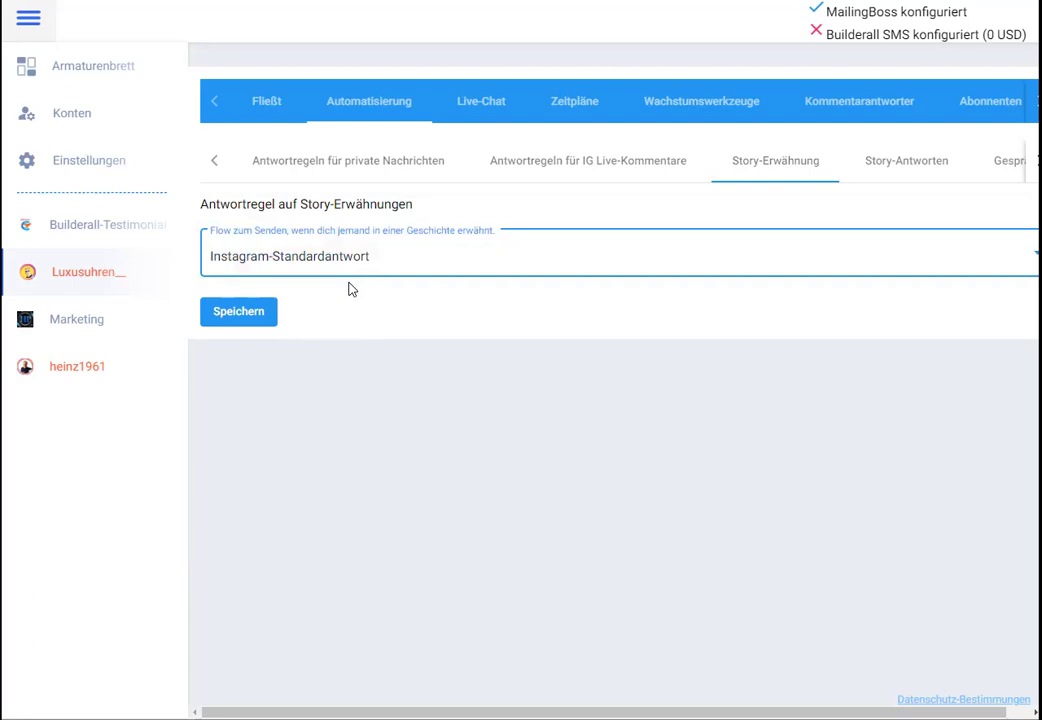
Save Instagram-Standardantwort as the flow for story mentions, and review the automation sections for story replies and conversation starters
left_click(246, 318)
left_click(926, 175)
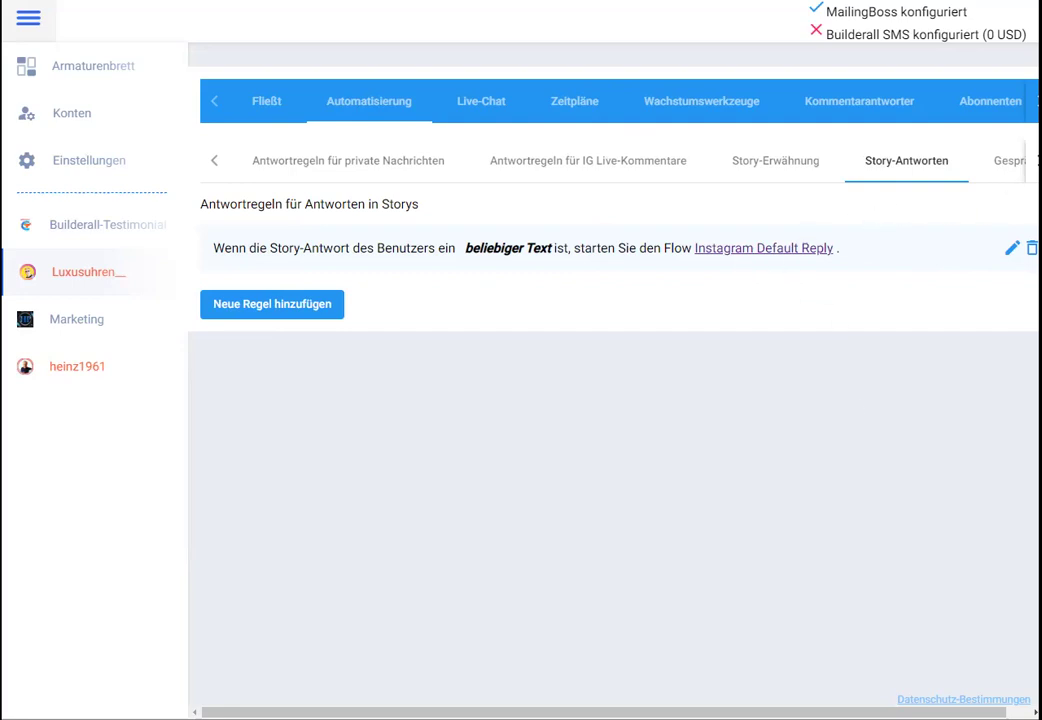
scroll(949, 487, "right", 2)
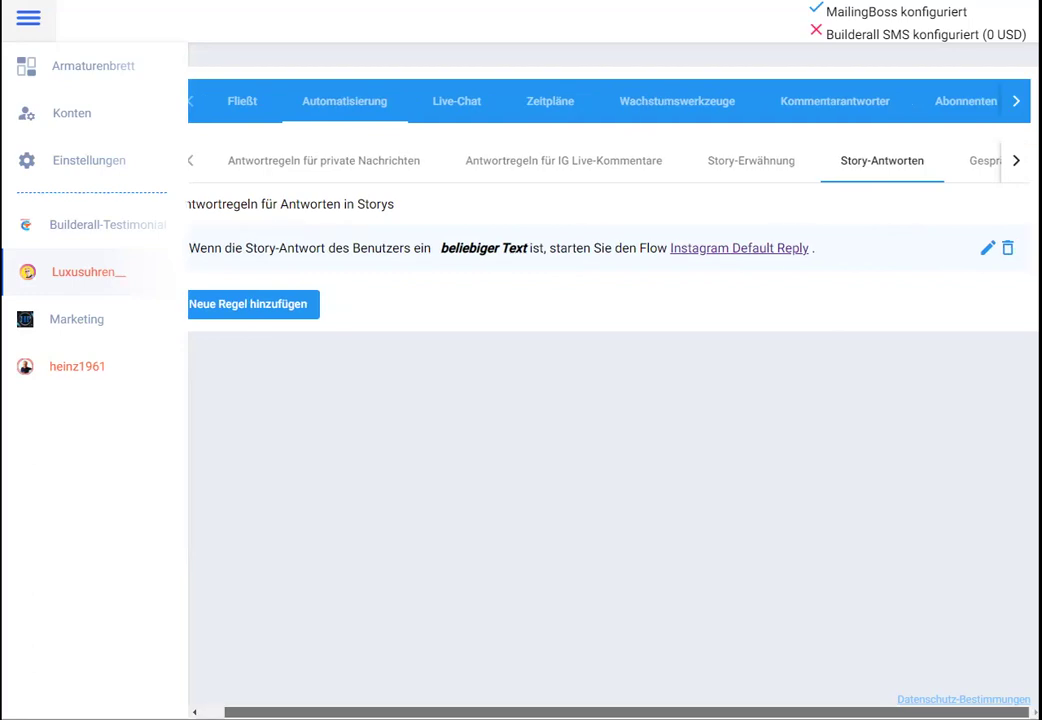
left_click(1016, 160)
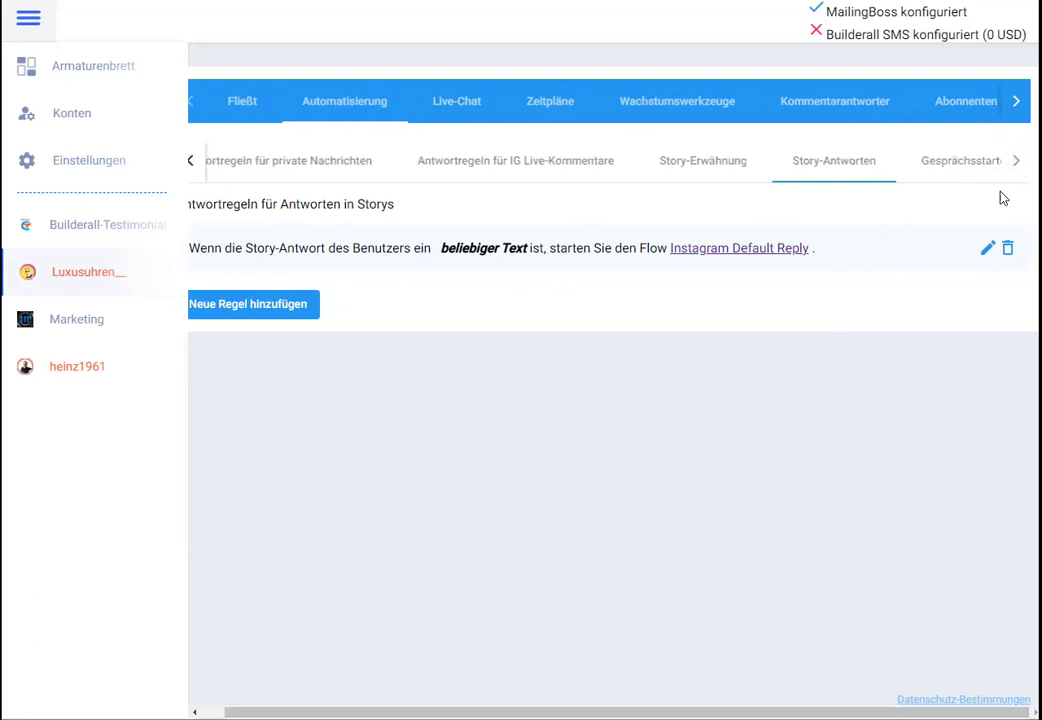
left_click(941, 164)
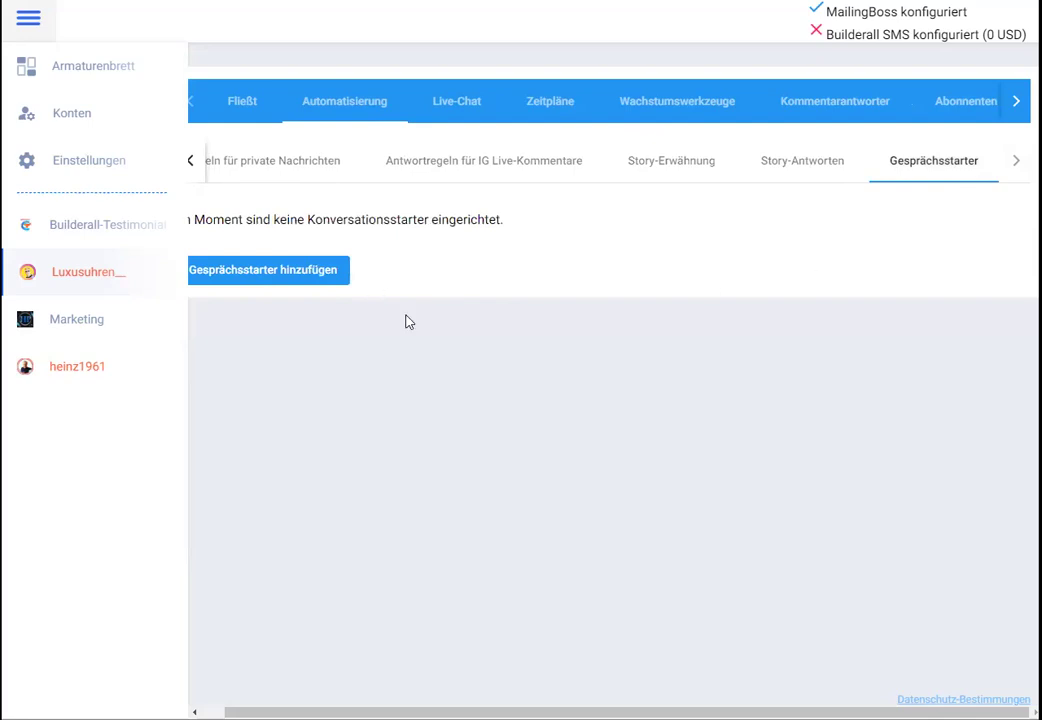
Examine the label and flow choices for a new conversation starter and leave the form without adding one
scroll(600, 705, "left", 2)
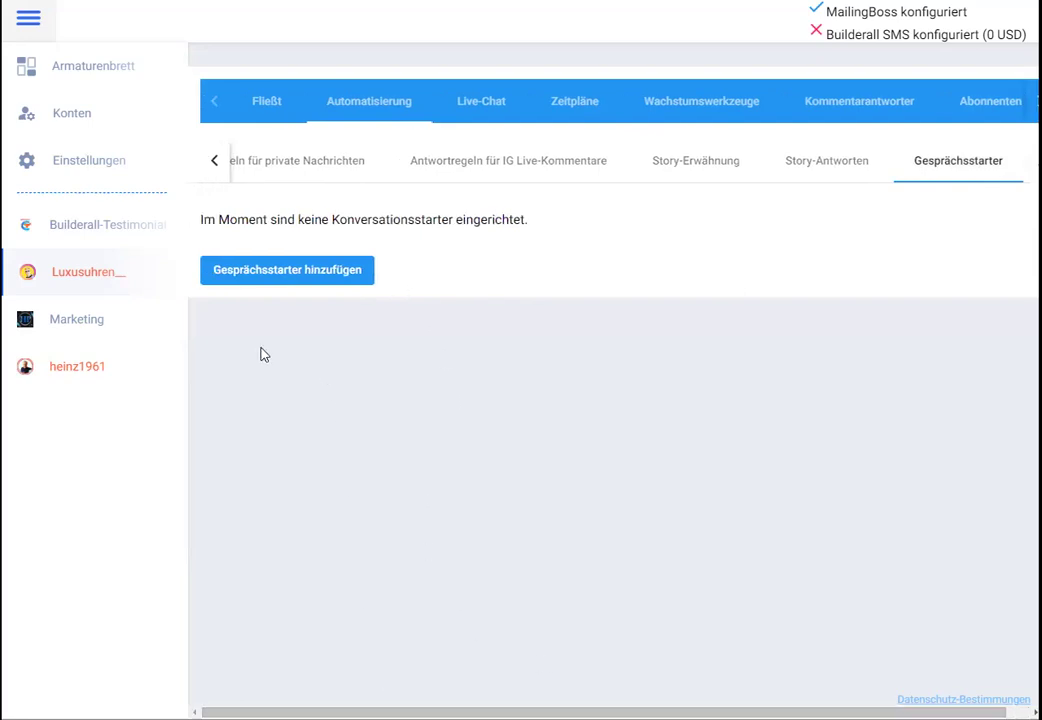
left_click(276, 270)
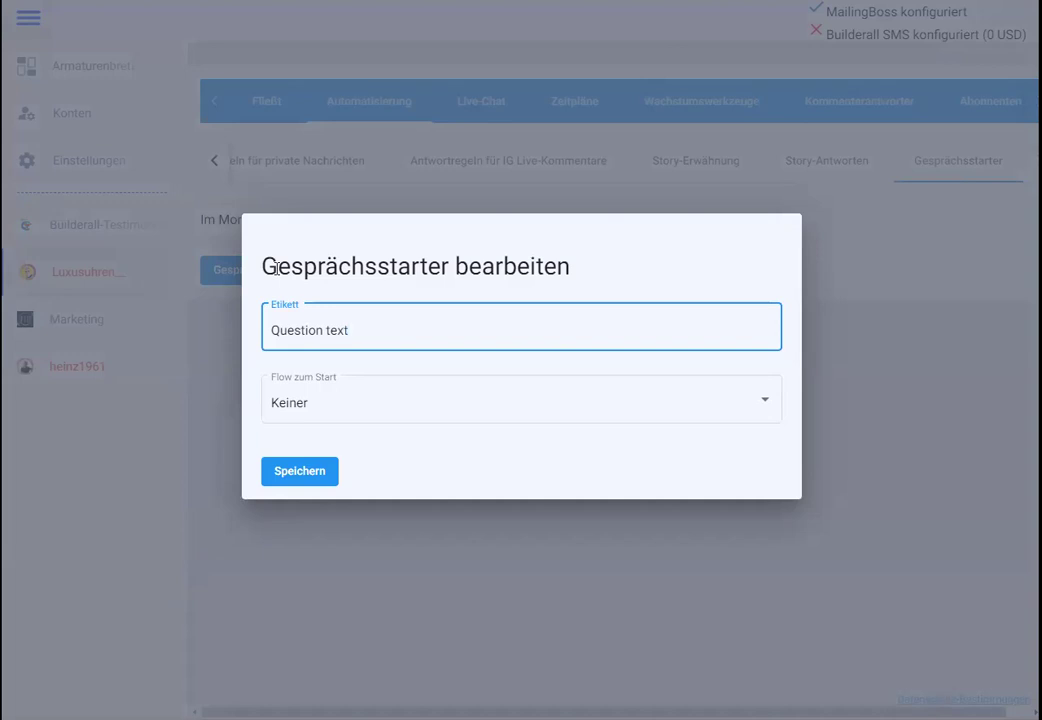
left_click(768, 405)
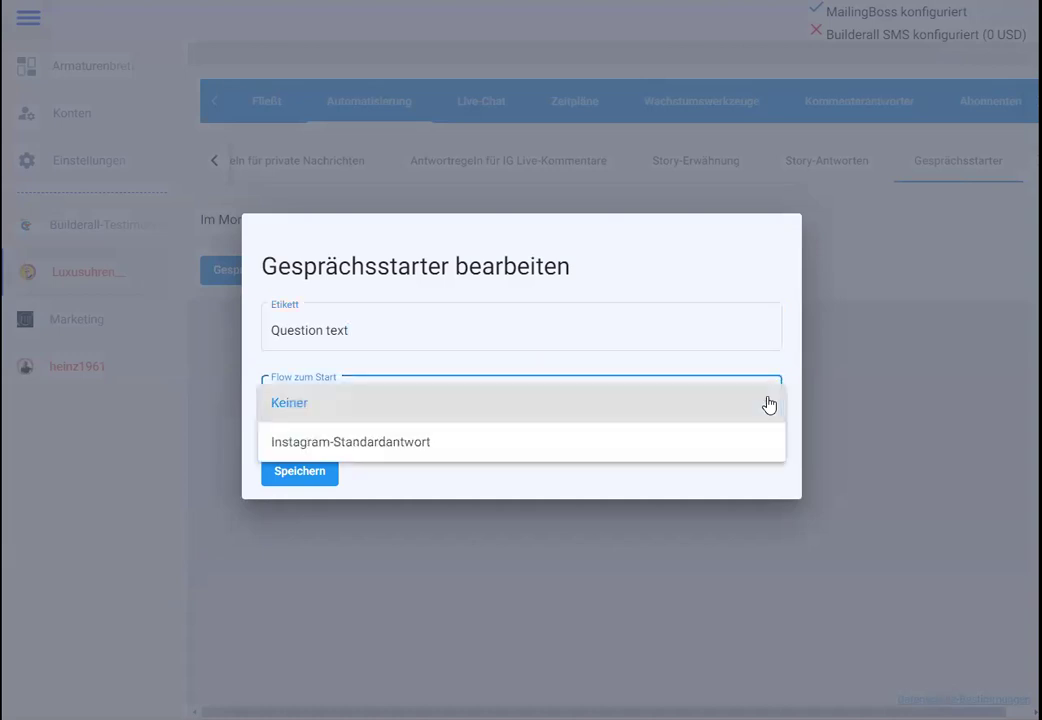
left_click(882, 387)
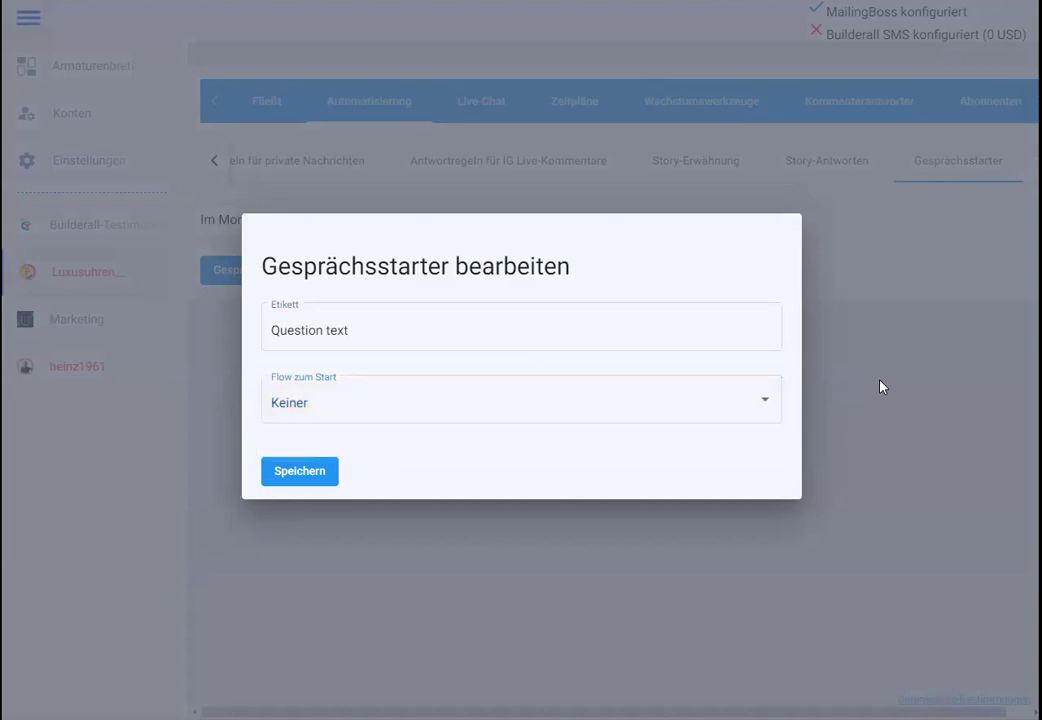
left_click(319, 477)
left_click(862, 369)
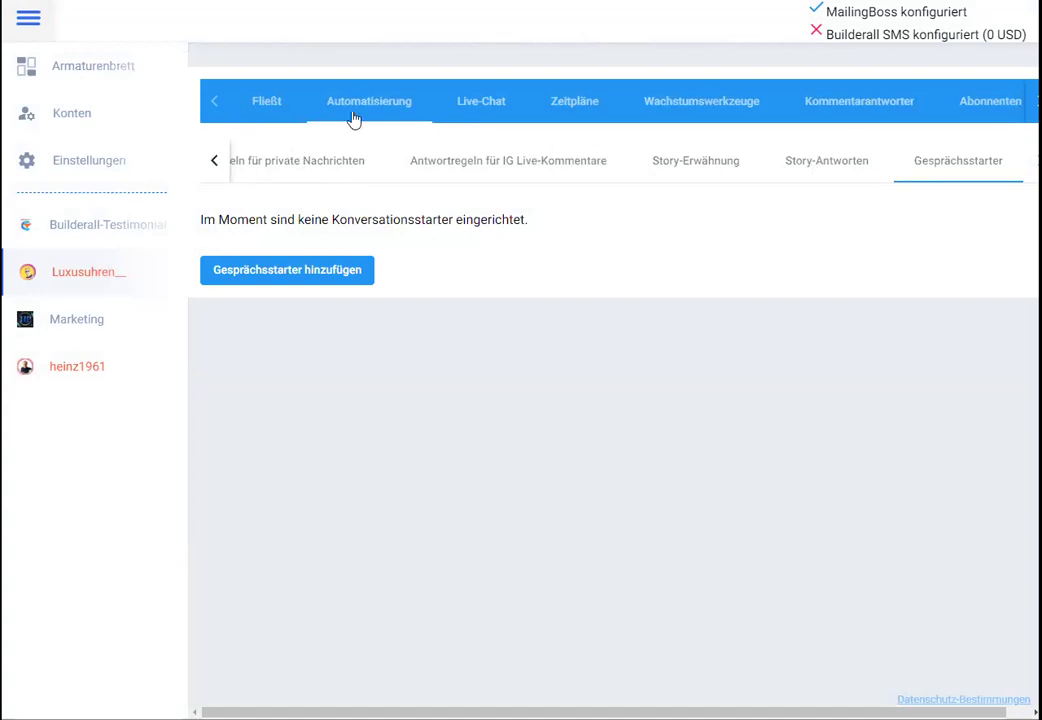
Review the Instagram account's live chat, reading one user's conversation and looking through the whole contact list
left_click(472, 108)
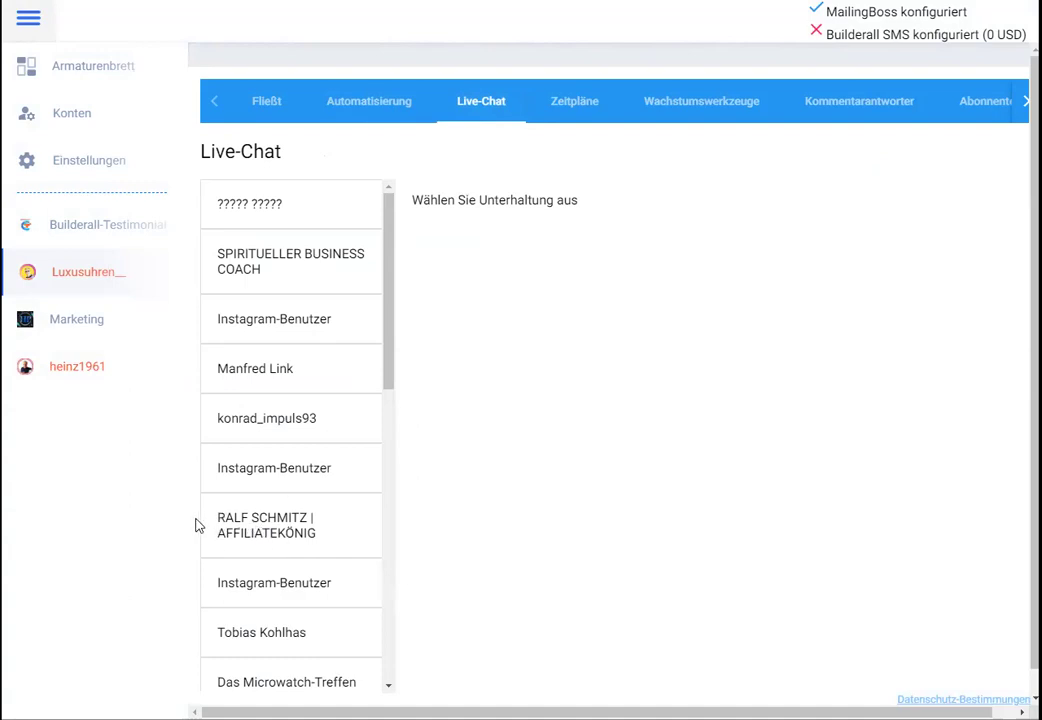
scroll(256, 412, "down", 3)
scroll(256, 410, "up", 3)
left_click(246, 528)
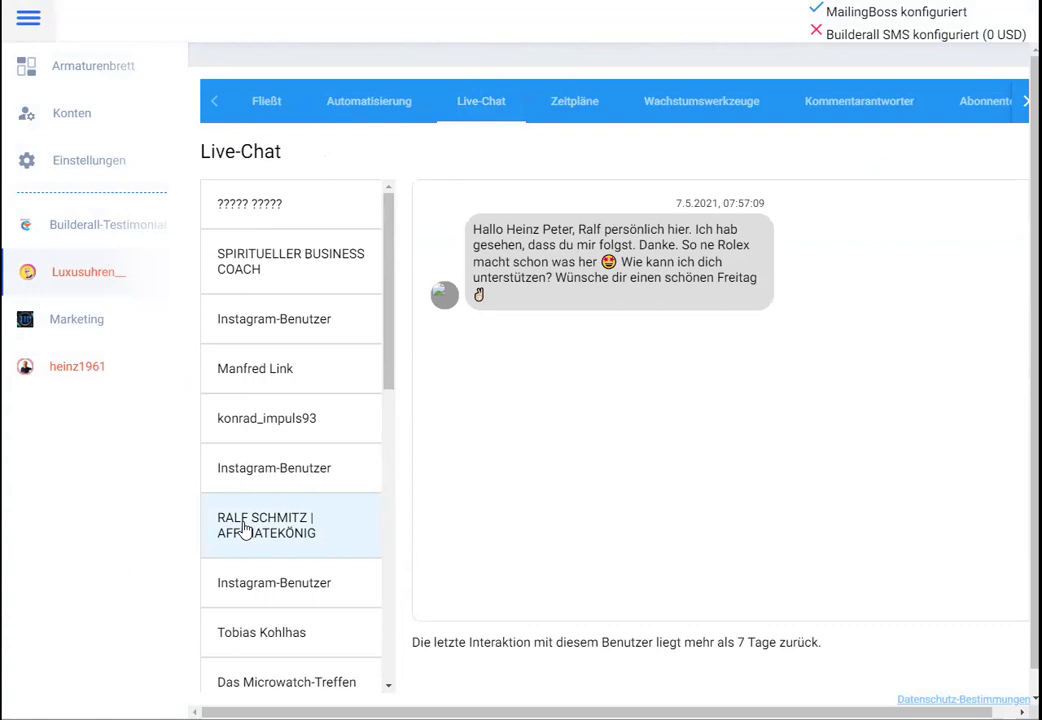
scroll(326, 530, "down", 2)
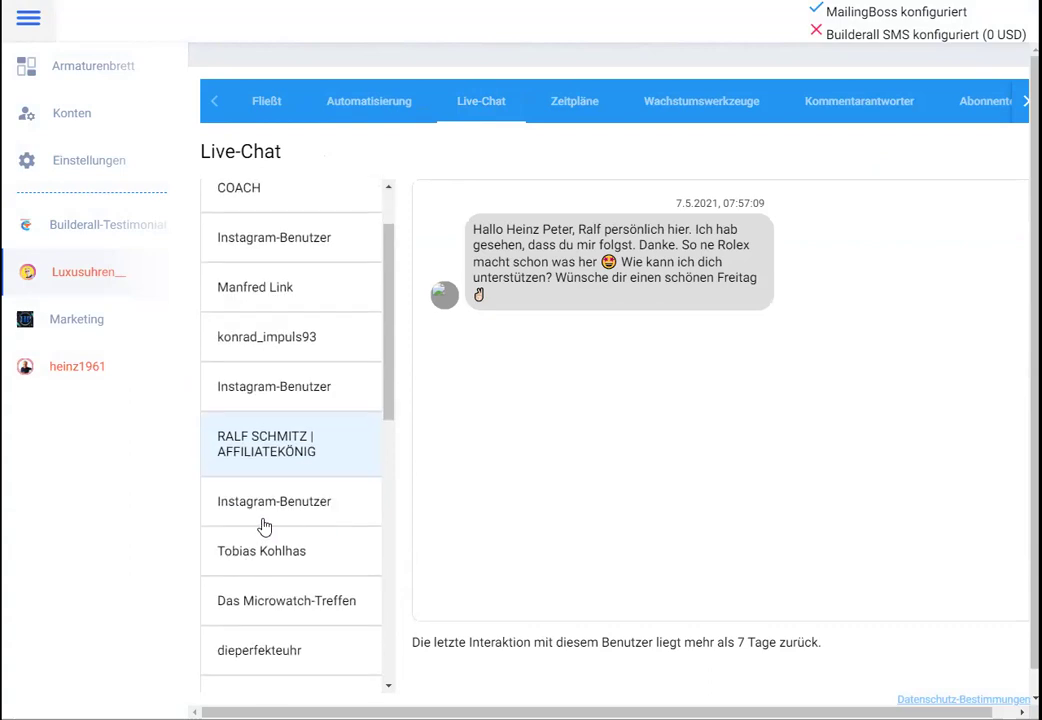
scroll(245, 548, "up", 2)
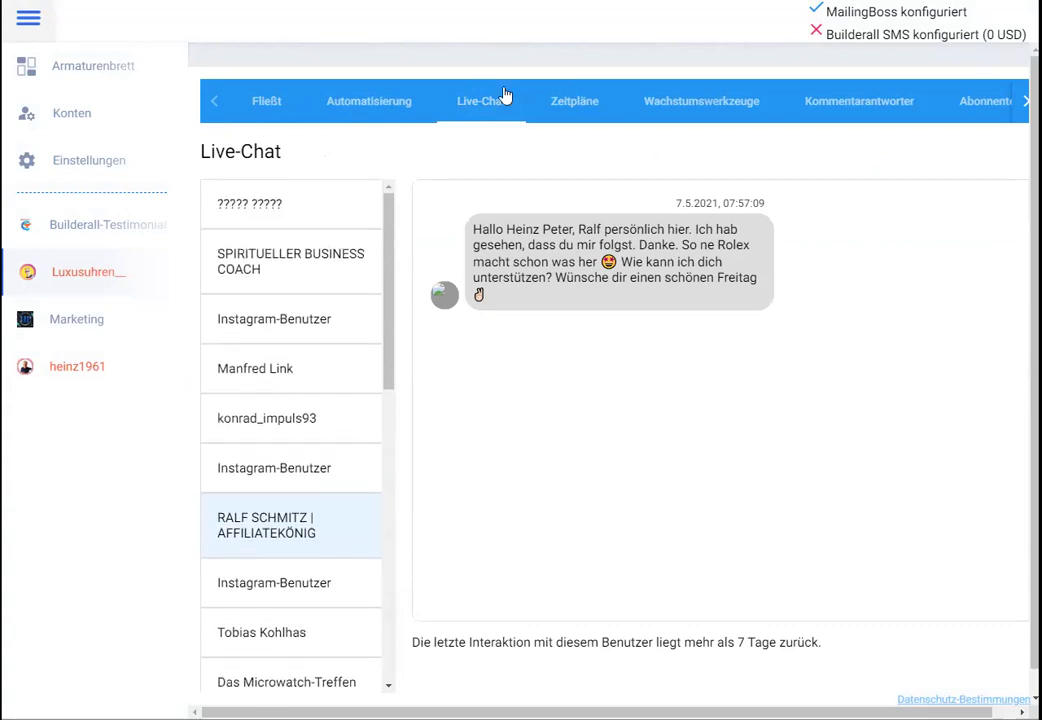
scroll(242, 290, "down", 10)
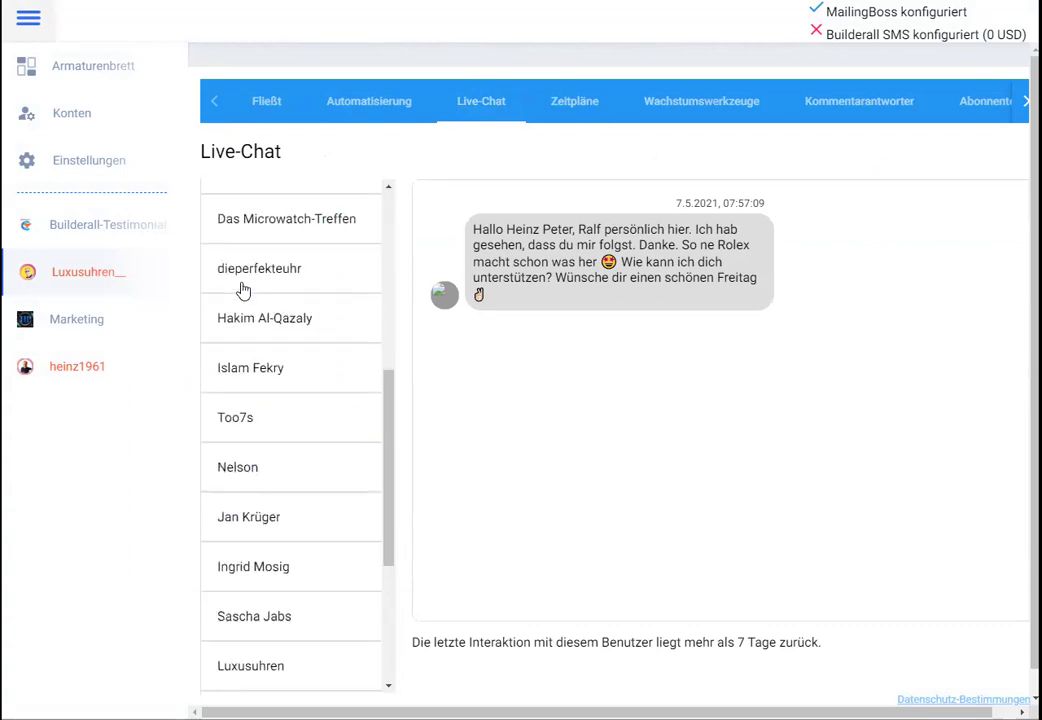
scroll(242, 290, "down", 5)
scroll(242, 290, "up", 15)
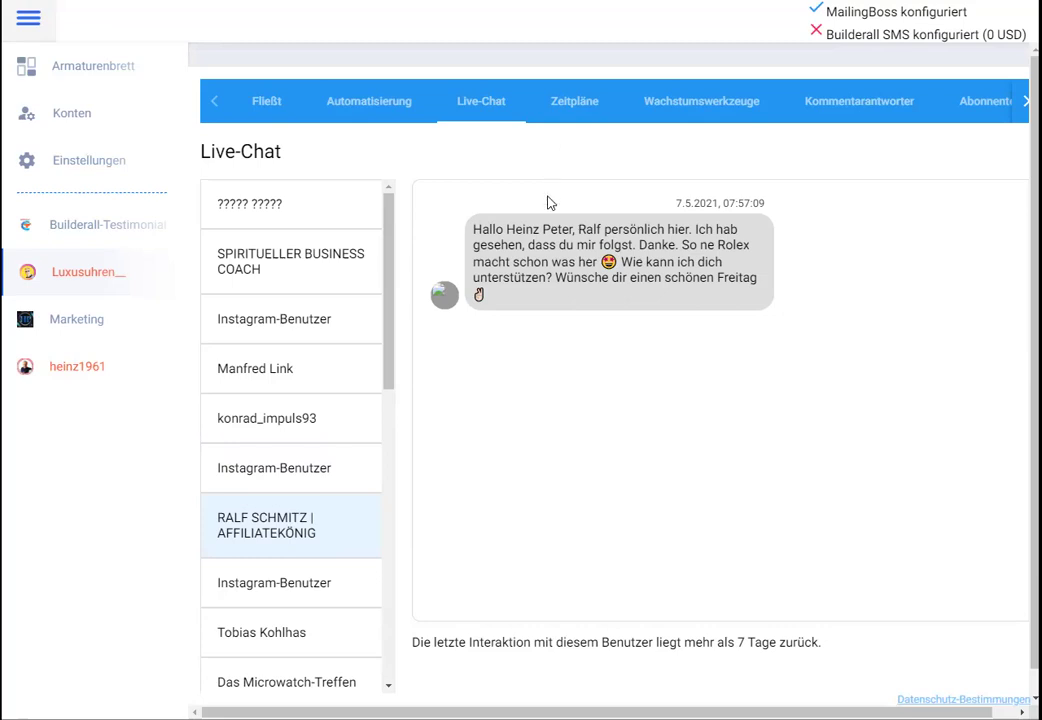
View the schedules and growth tools, and test the ig.me messaging link in a new browser tab
left_click(578, 107)
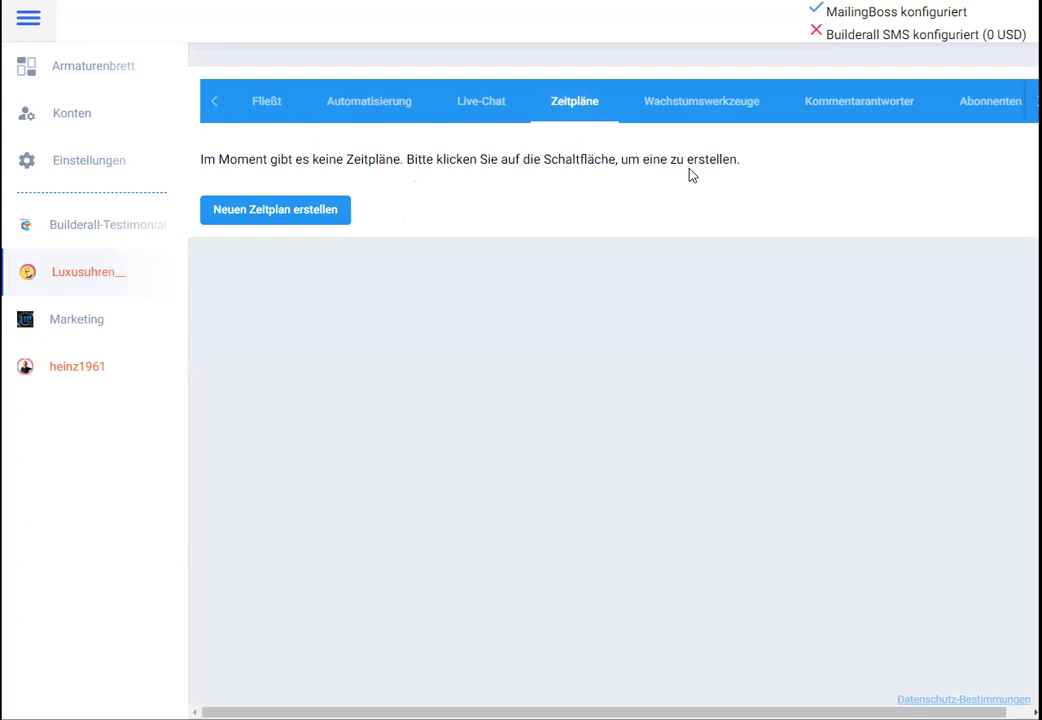
left_click(705, 108)
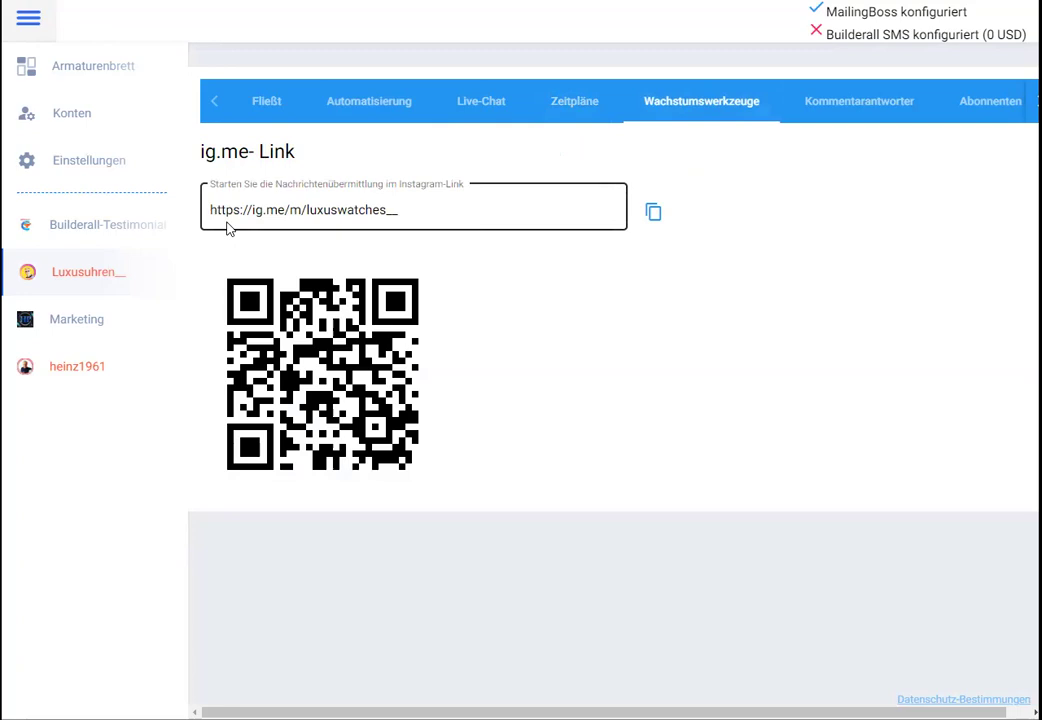
left_click(654, 213)
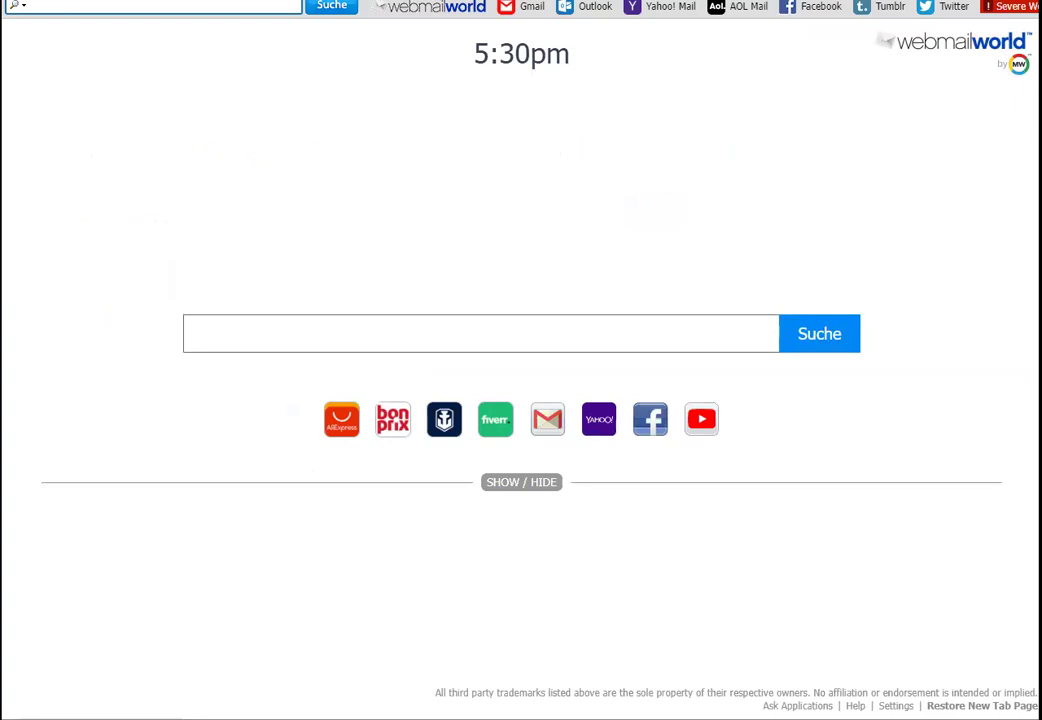
key("ctrl+v")
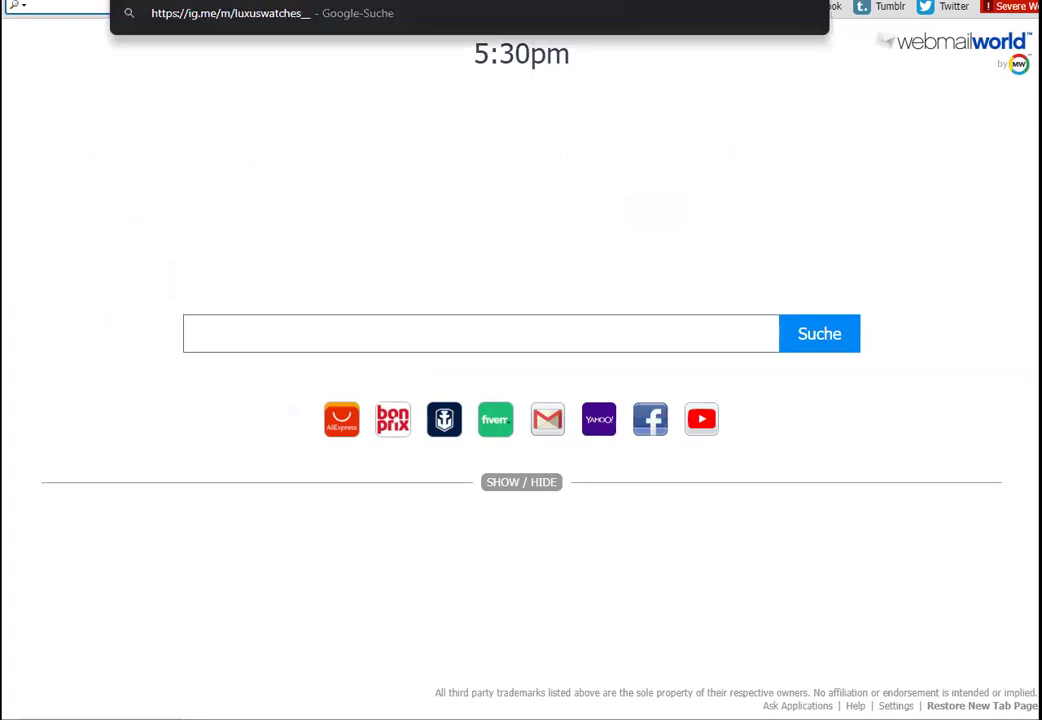
key("Return")
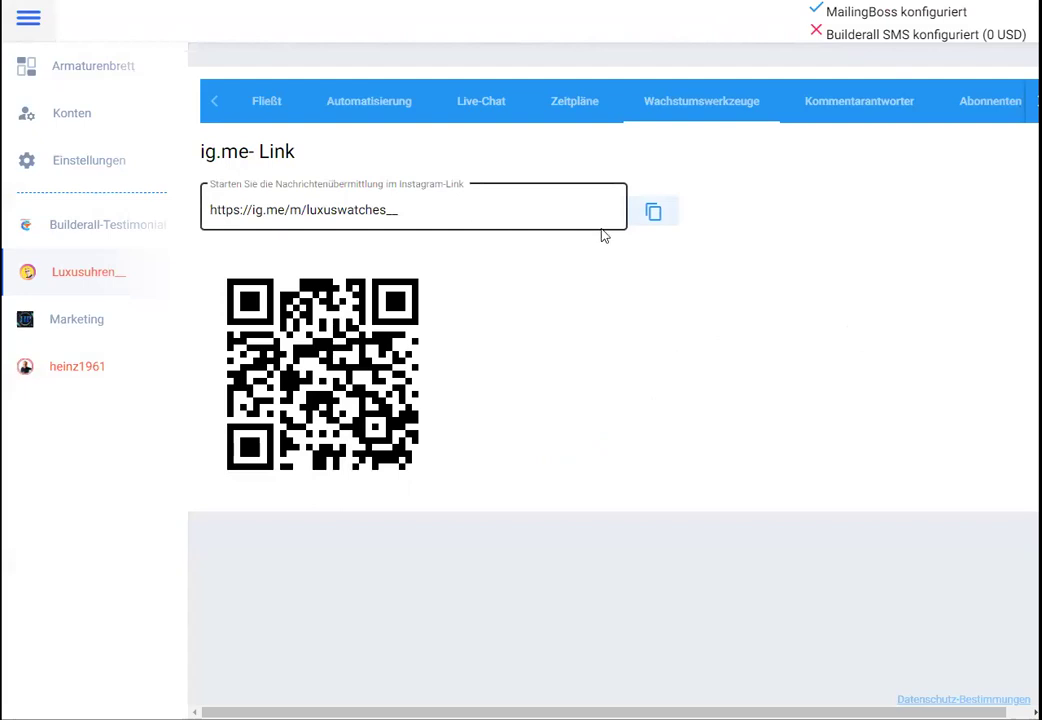
left_click(654, 222)
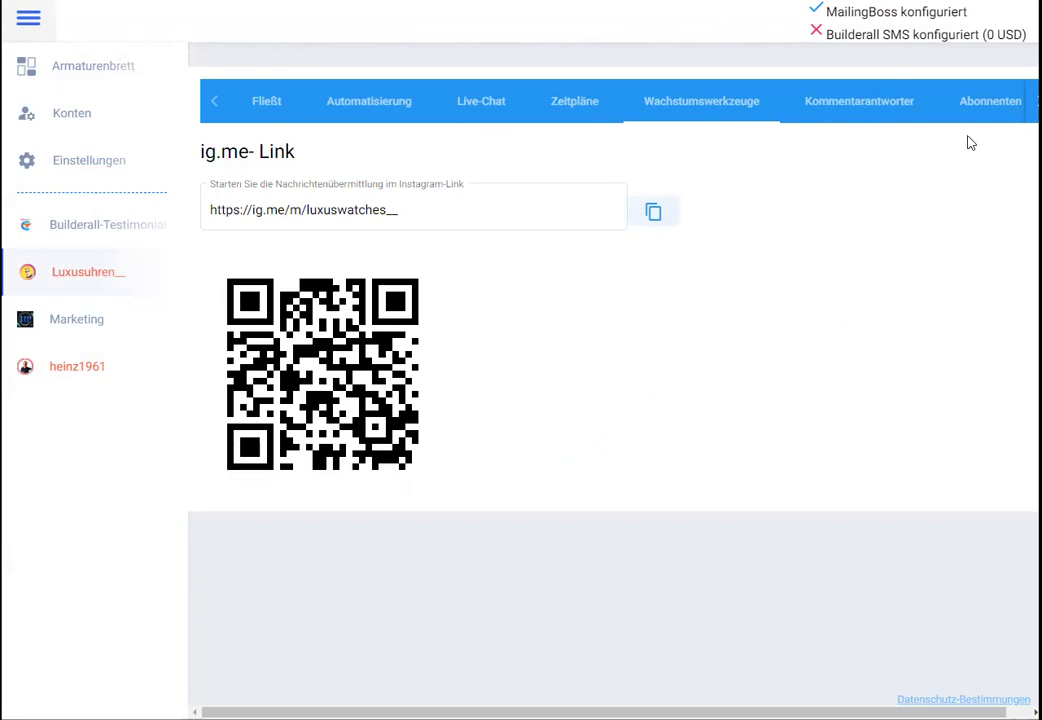
Review the Instagram account's comments responder, subscribers, tags and settings, and return to the dashboard
left_click(857, 116)
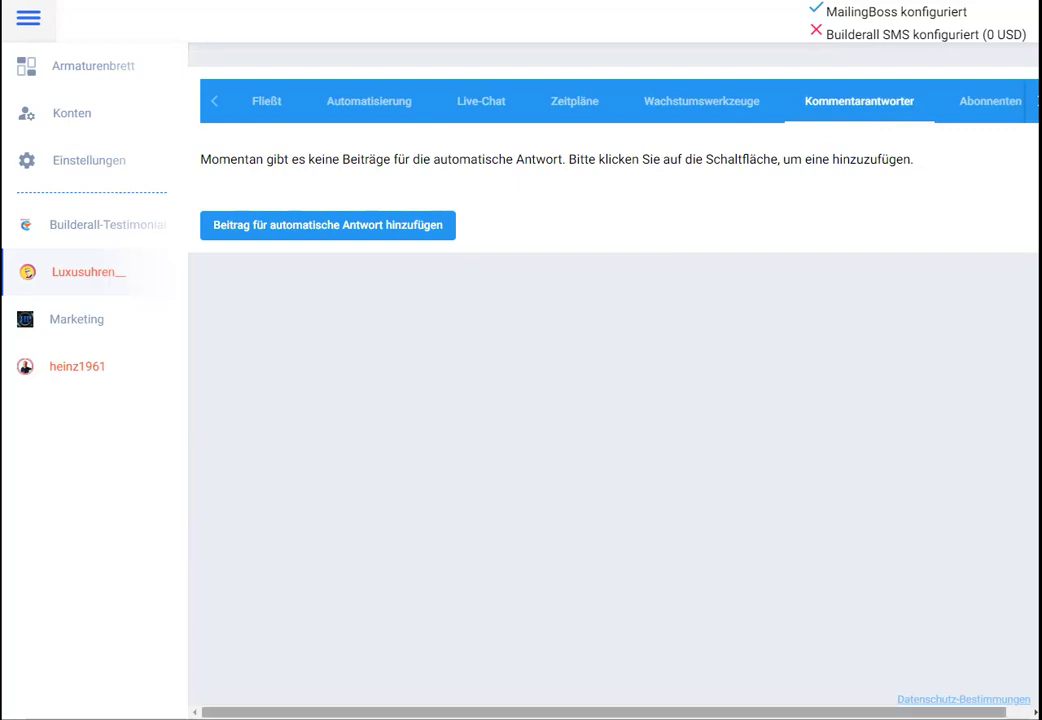
scroll(614, 400, "right", 1)
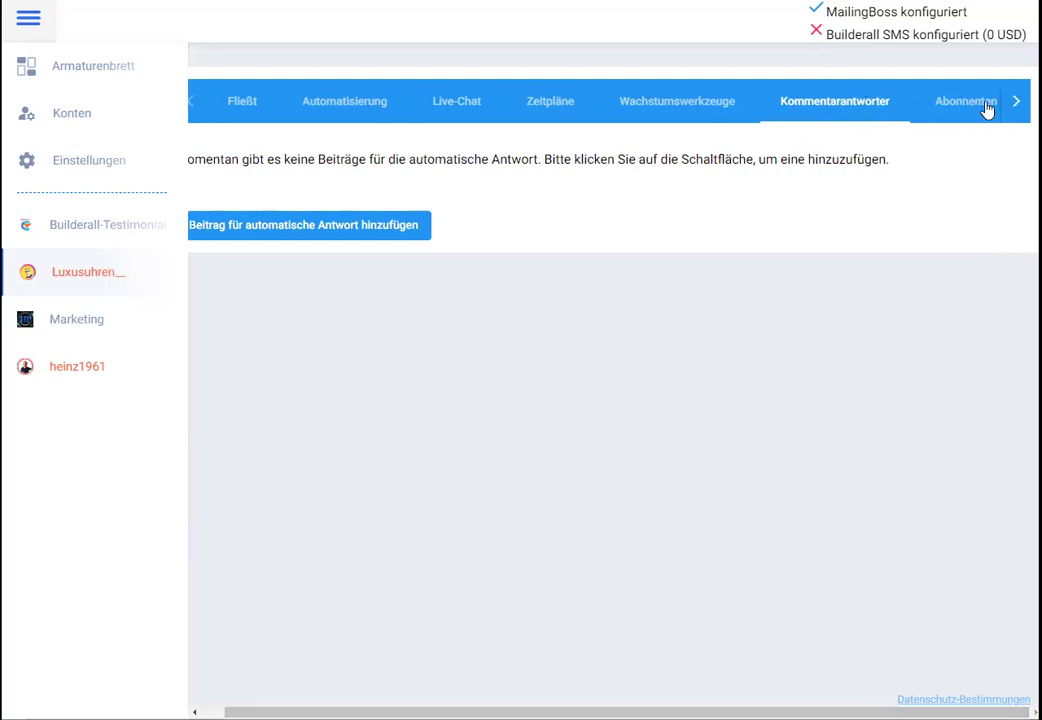
left_click(1012, 103)
left_click(783, 104)
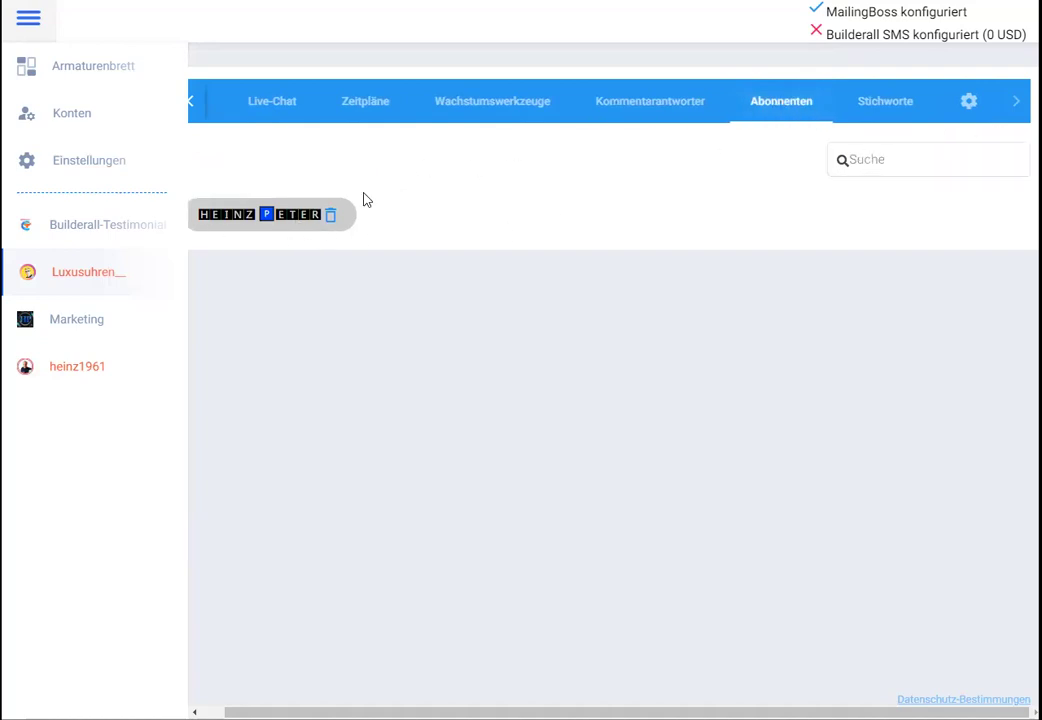
left_click(888, 104)
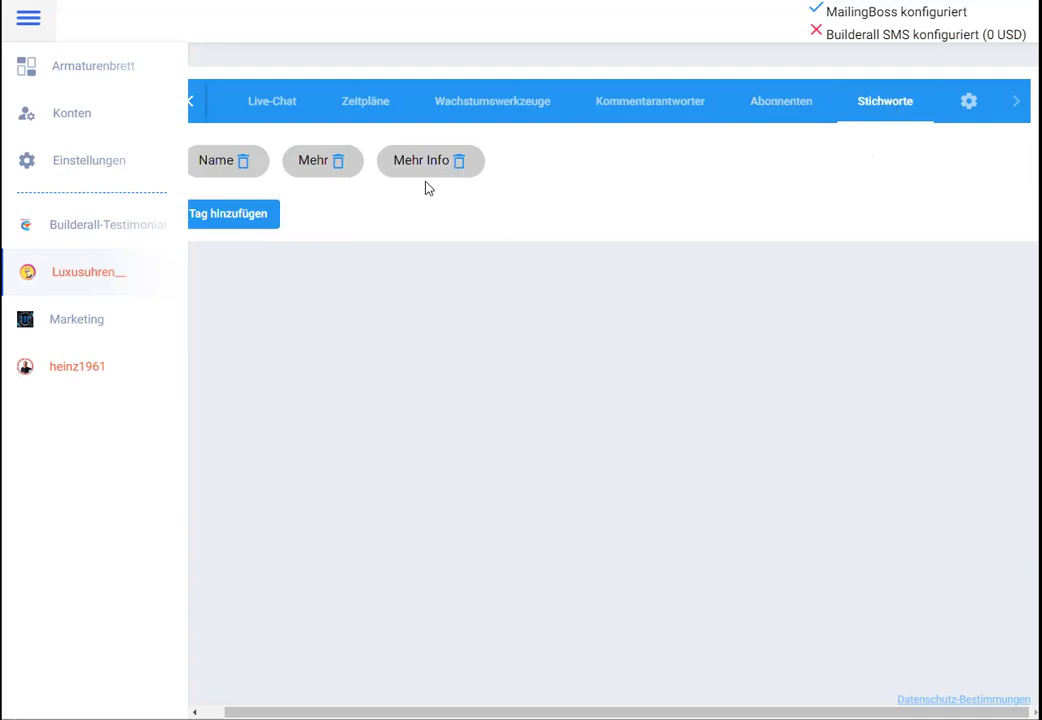
left_click(972, 104)
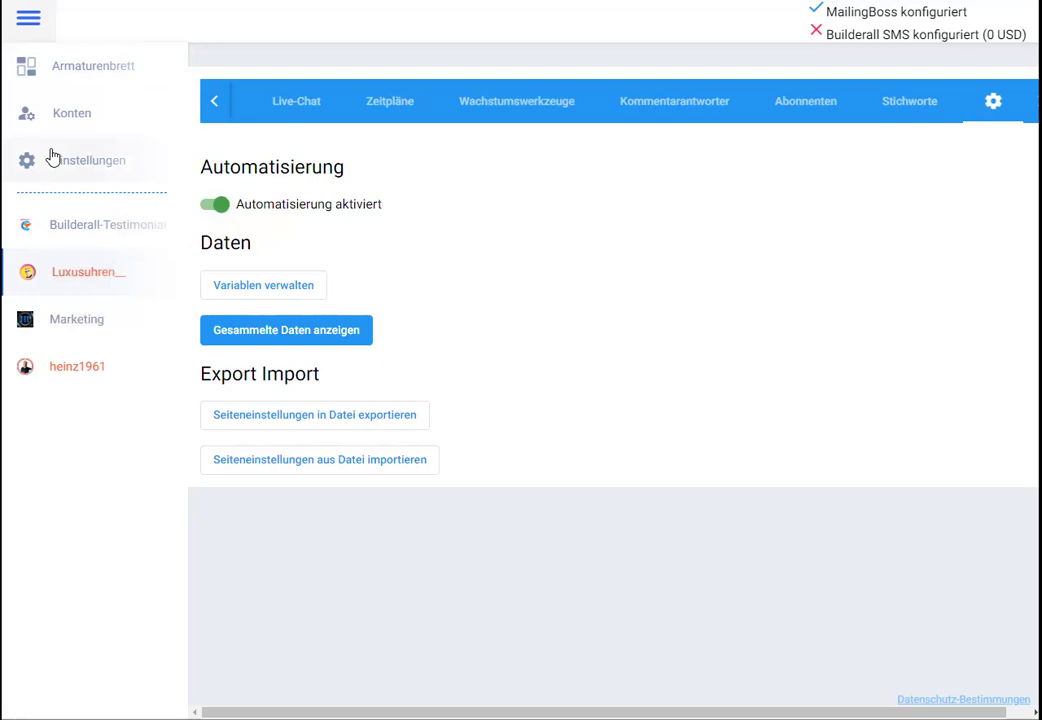
left_click(68, 70)
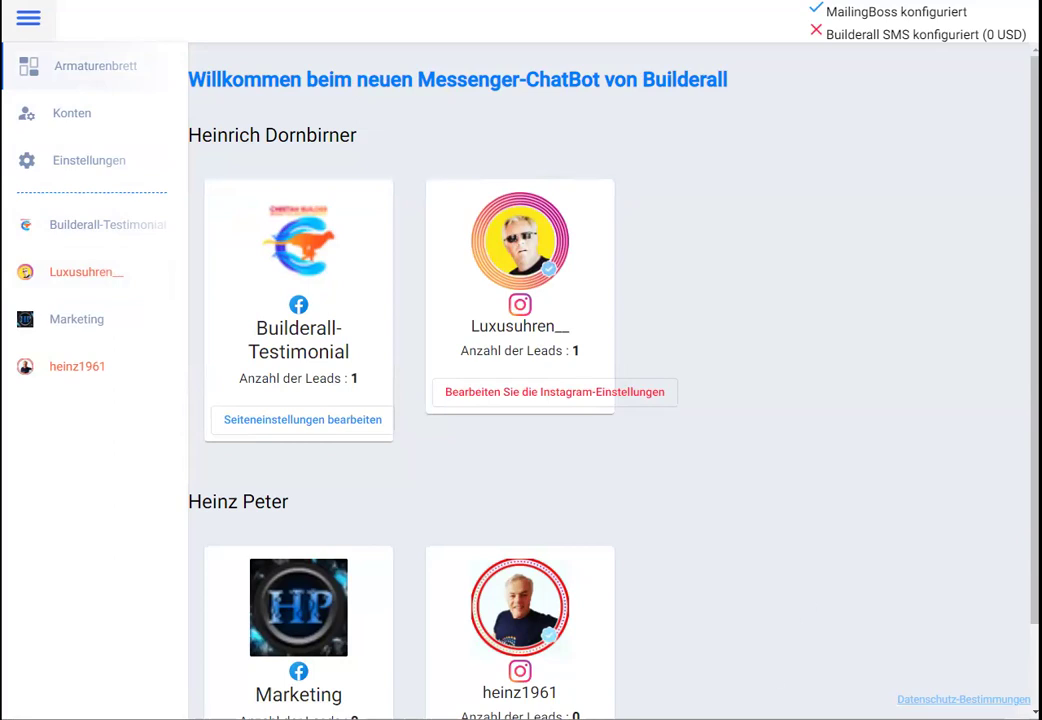
Write "Mehr info" as a story reply on the remotely controlled phone and erase the word "info"
left_click(775, 691)
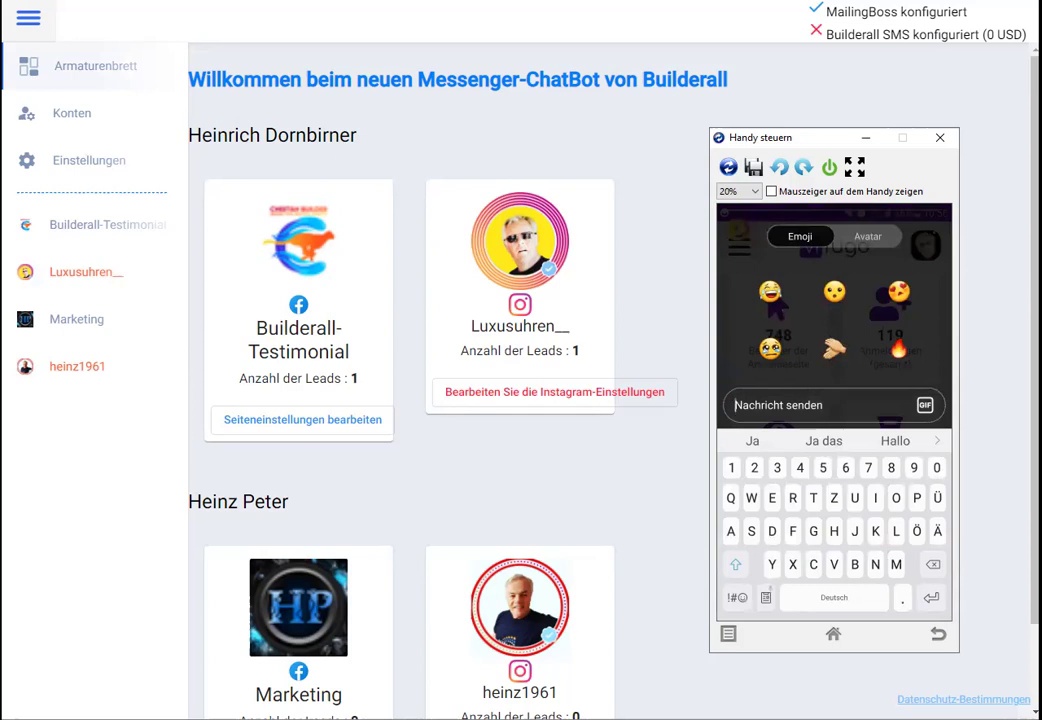
type("Mehr info")
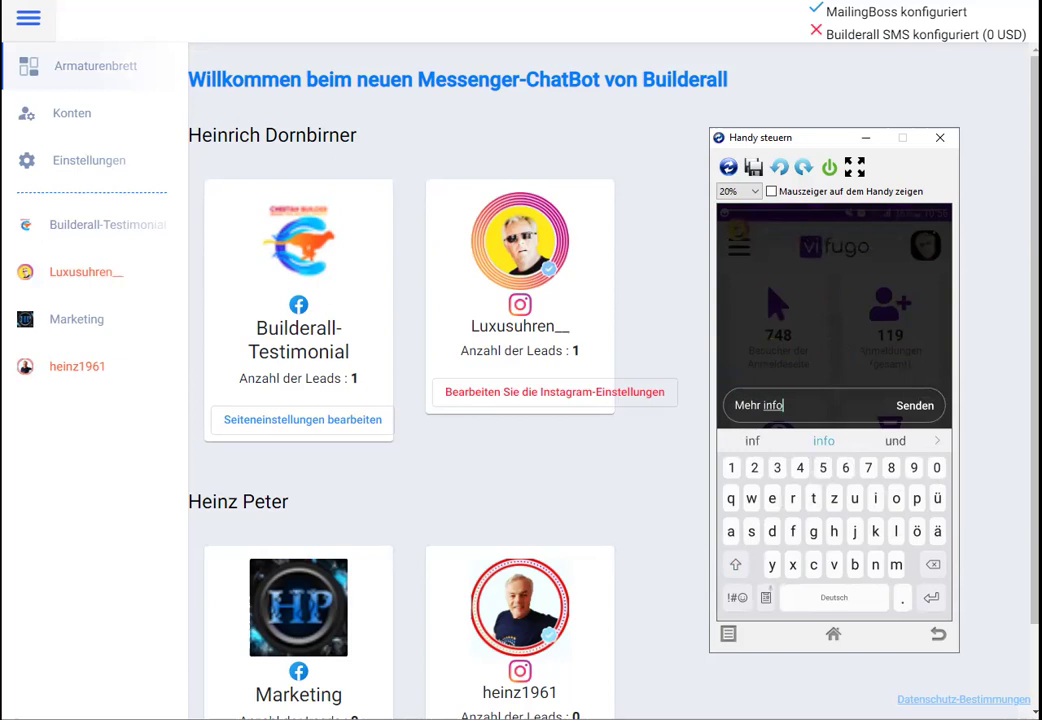
key("BackSpace")
key("BackSpace")
key("BackSpace")
key("BackSpace")
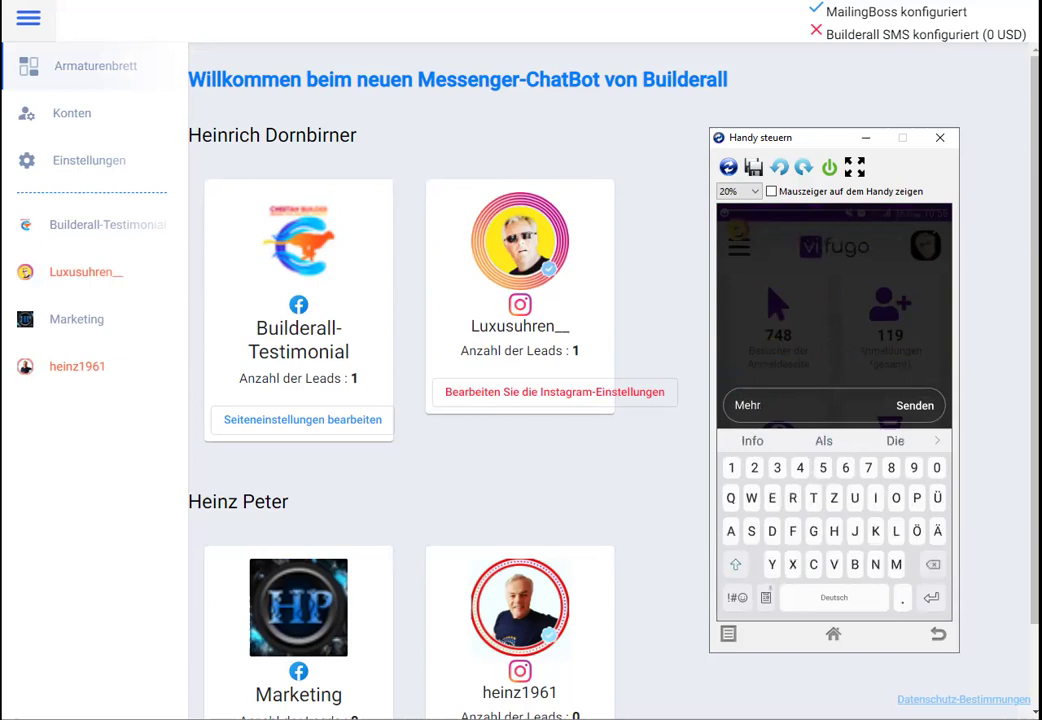